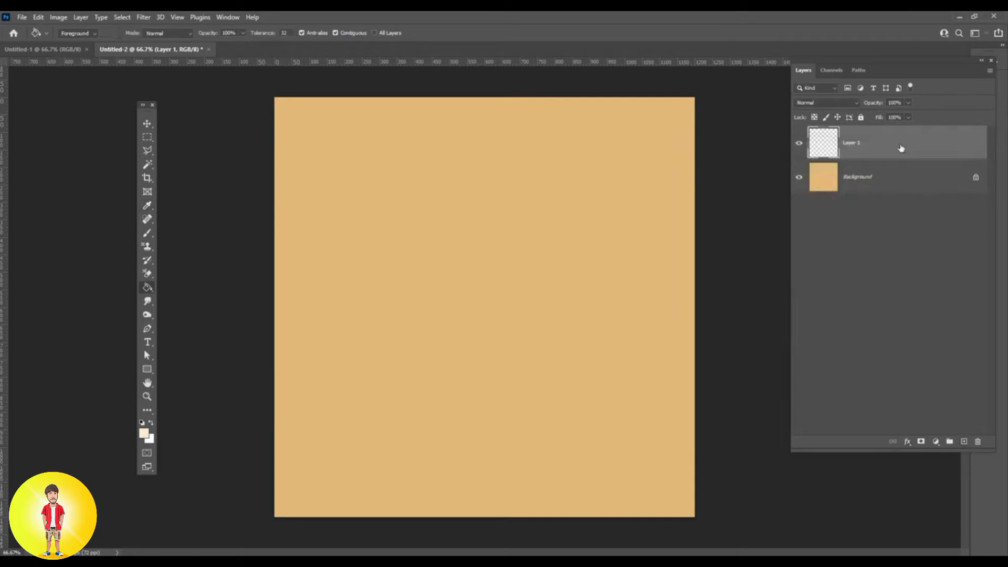
Fill Layer 1 with the cream foreground colour and shift it sideways to leave the tan background exposed on the left.
{"action": "right_click", "coordinate": [148, 288]}
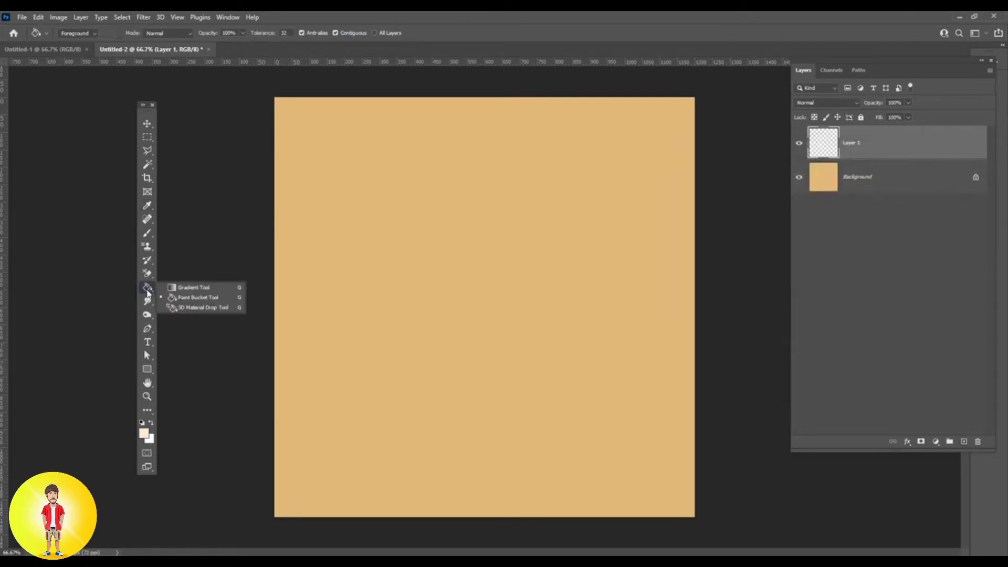
{"action": "left_click", "coordinate": [178, 297]}
{"action": "left_click", "coordinate": [514, 295]}
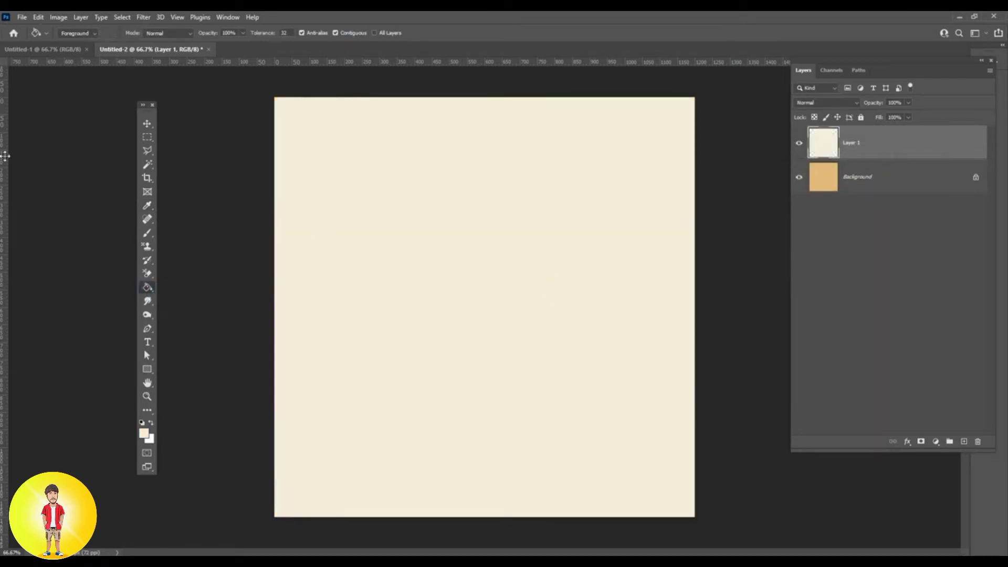
{"action": "left_click", "coordinate": [147, 124]}
{"action": "left_click_drag", "start_coordinate": [383, 241], "coordinate": [597, 259]}
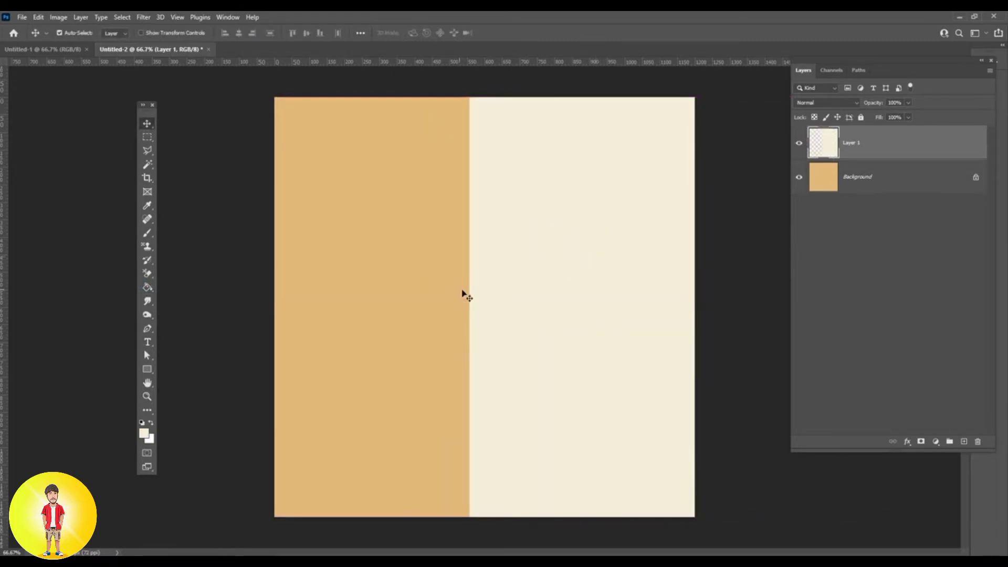
{"action": "key", "text": "ctrl"}
Create a new layer and select a narrow full-height vertical strip over the seam between the tan and cream areas.
{"action": "left_click", "coordinate": [147, 137]}
{"action": "left_click", "coordinate": [964, 444]}
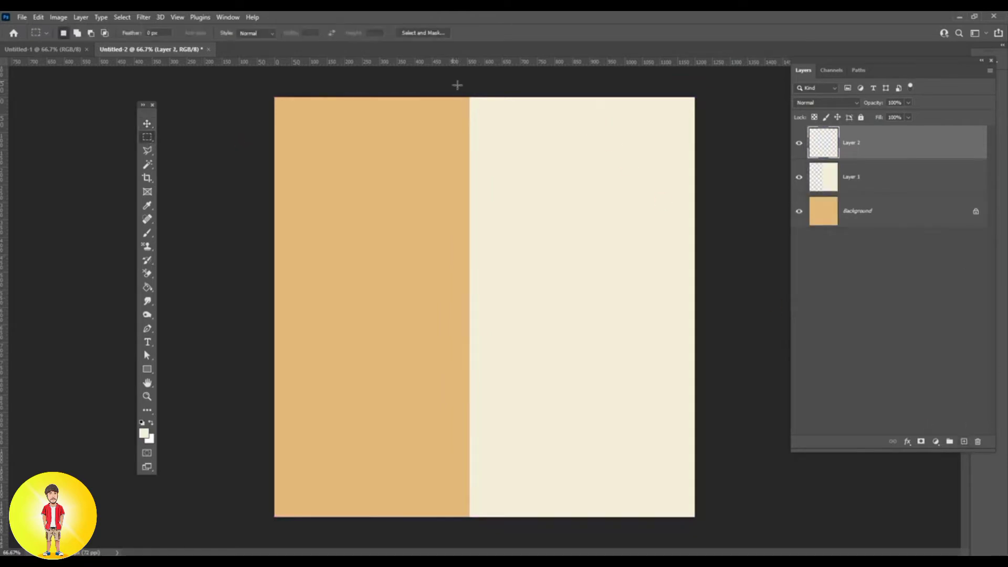
{"action": "left_click_drag", "start_coordinate": [459, 84], "coordinate": [473, 550]}
{"action": "key", "text": "i"}
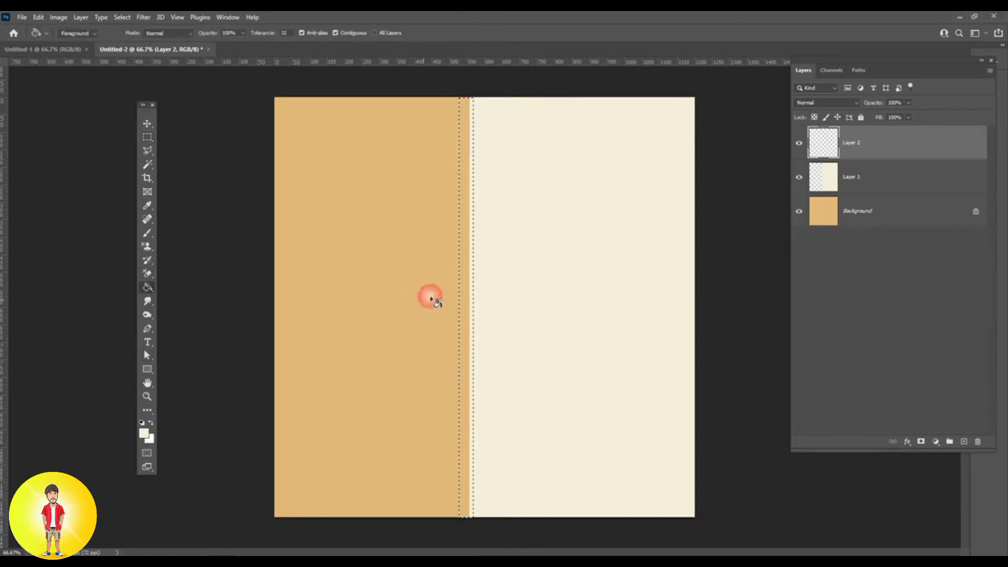
Set the foreground colour to brown #856500, fill the strip selection with it, and deselect.
{"action": "left_click", "coordinate": [143, 433]}
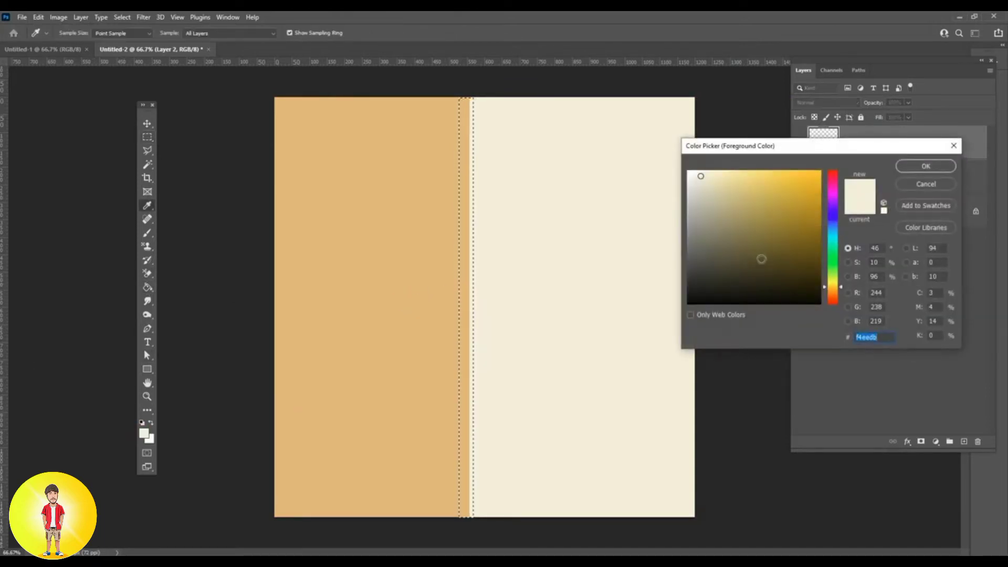
{"action": "left_click", "coordinate": [795, 239]}
{"action": "left_click", "coordinate": [929, 174]}
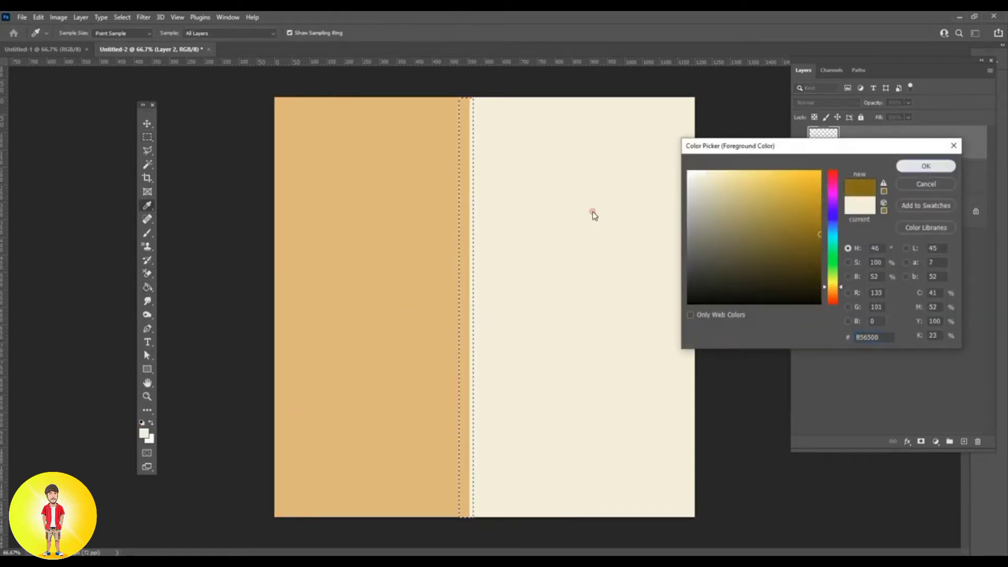
{"action": "key", "text": "g"}
{"action": "left_click", "coordinate": [470, 249]}
{"action": "left_click", "coordinate": [147, 123]}
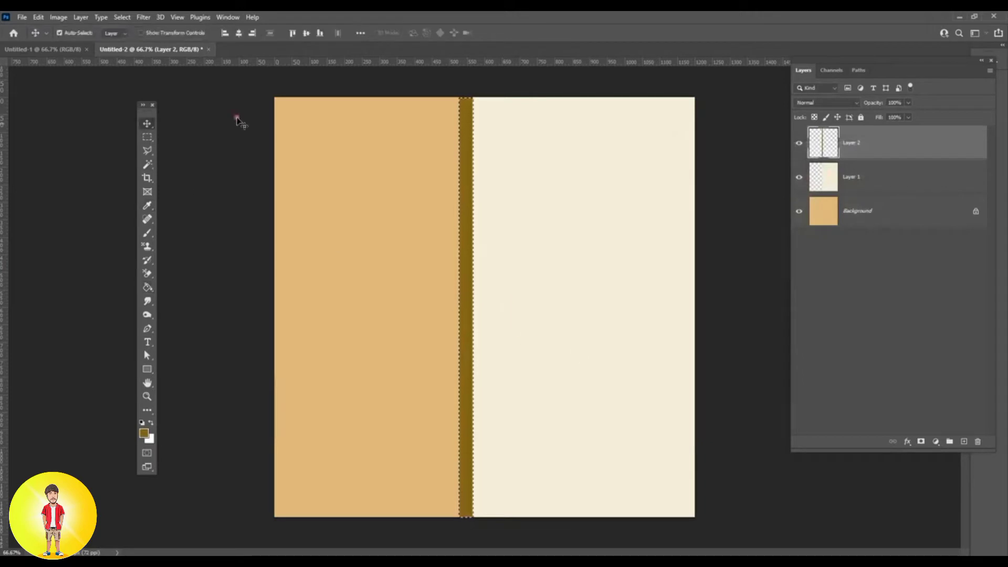
{"action": "left_click", "coordinate": [129, 17]}
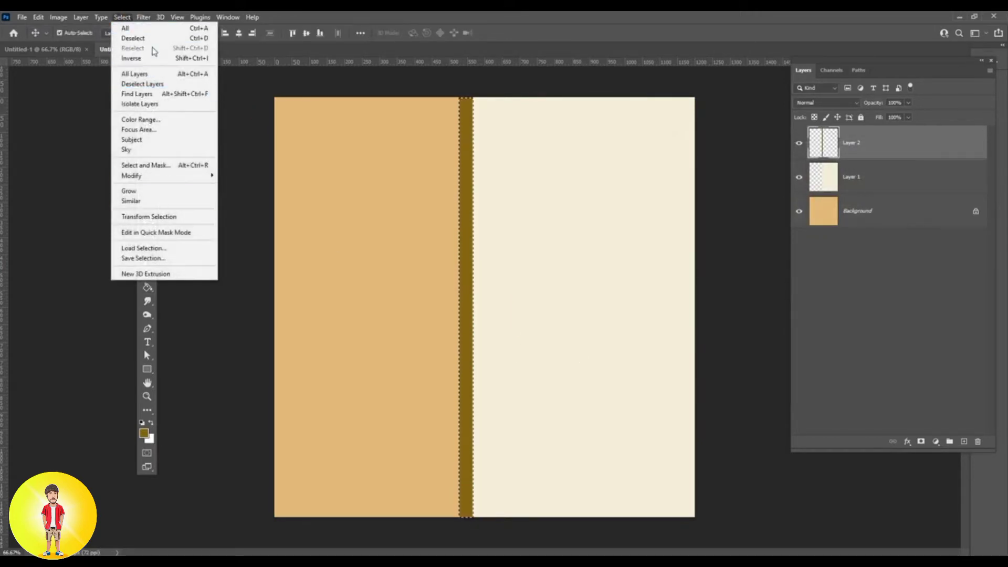
{"action": "left_click", "coordinate": [136, 38]}
Add a Gradient Overlay to the strip layer using a brown #6d4835 to yellow #ebd671 gradient.
{"action": "right_click", "coordinate": [933, 138]}
{"action": "left_click", "coordinate": [849, 129]}
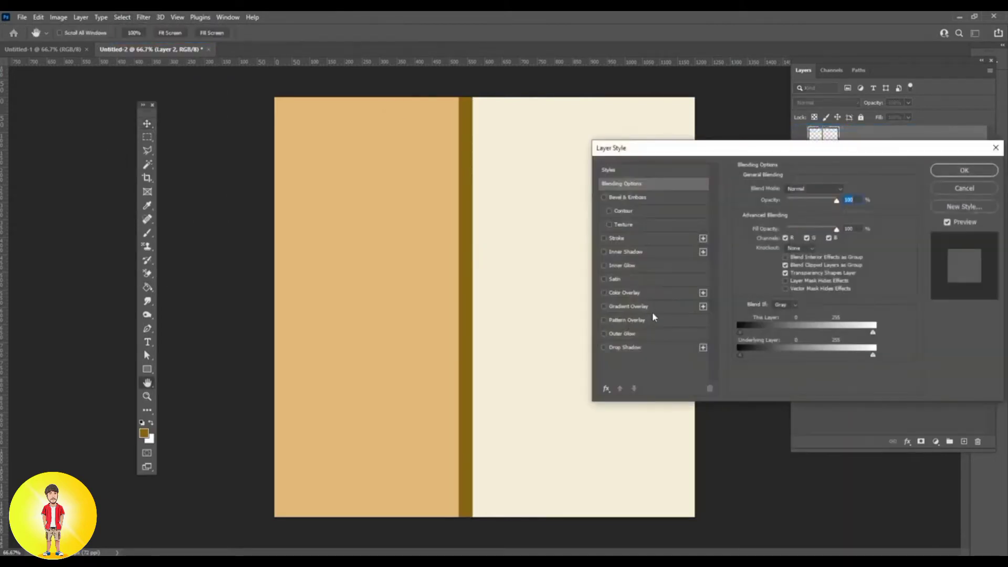
{"action": "left_click", "coordinate": [687, 307]}
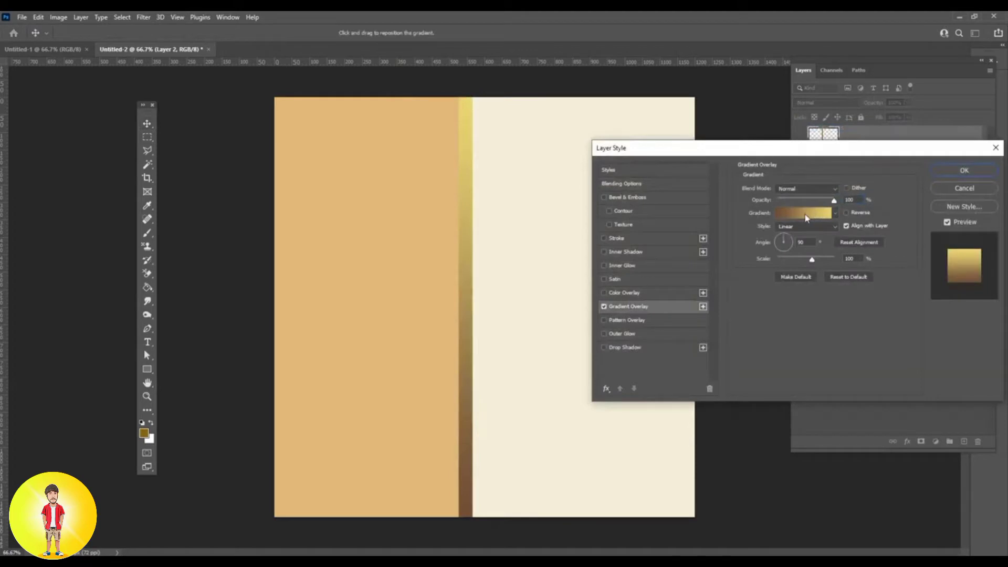
{"action": "left_click", "coordinate": [807, 218]}
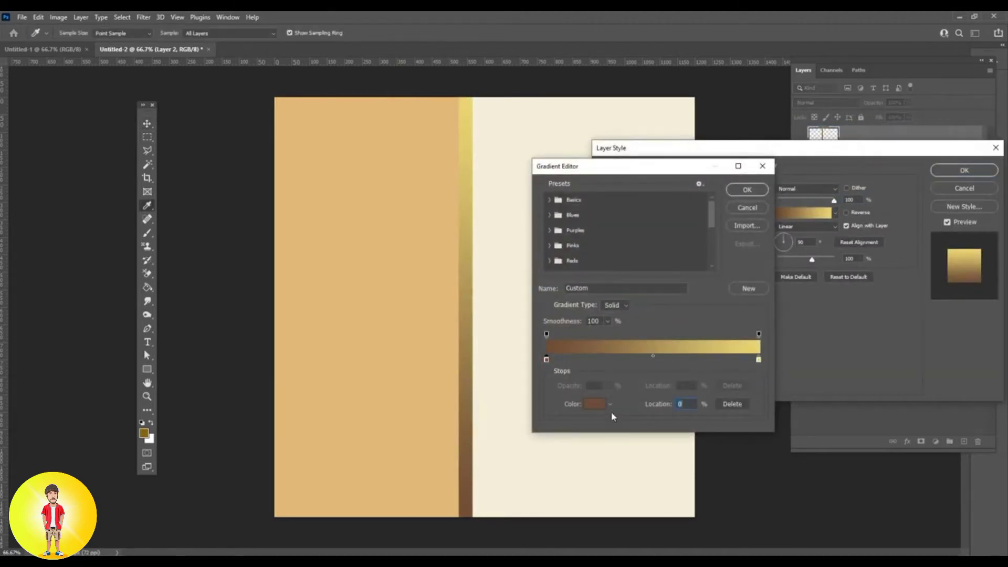
{"action": "left_click", "coordinate": [594, 403]}
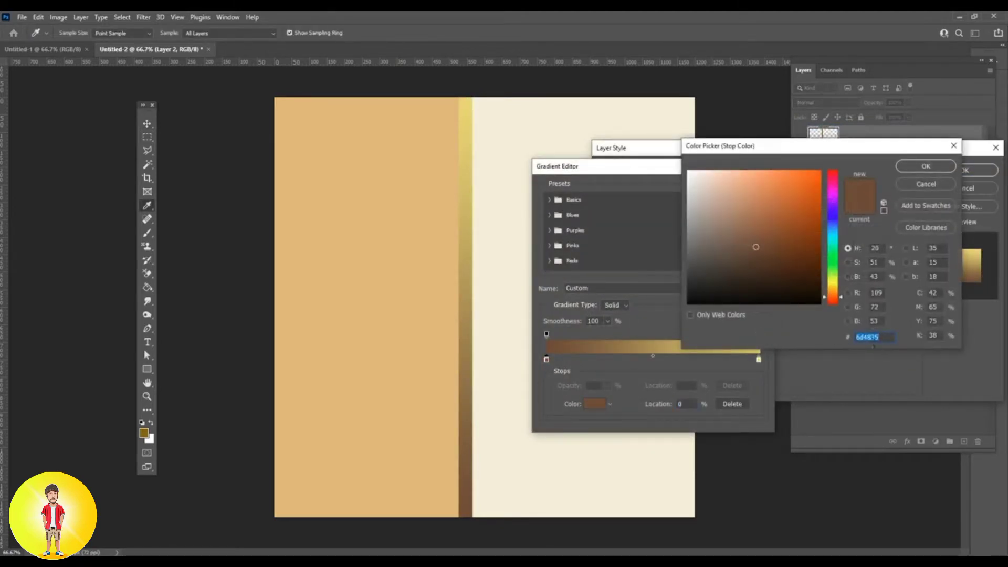
{"action": "left_click", "coordinate": [923, 166]}
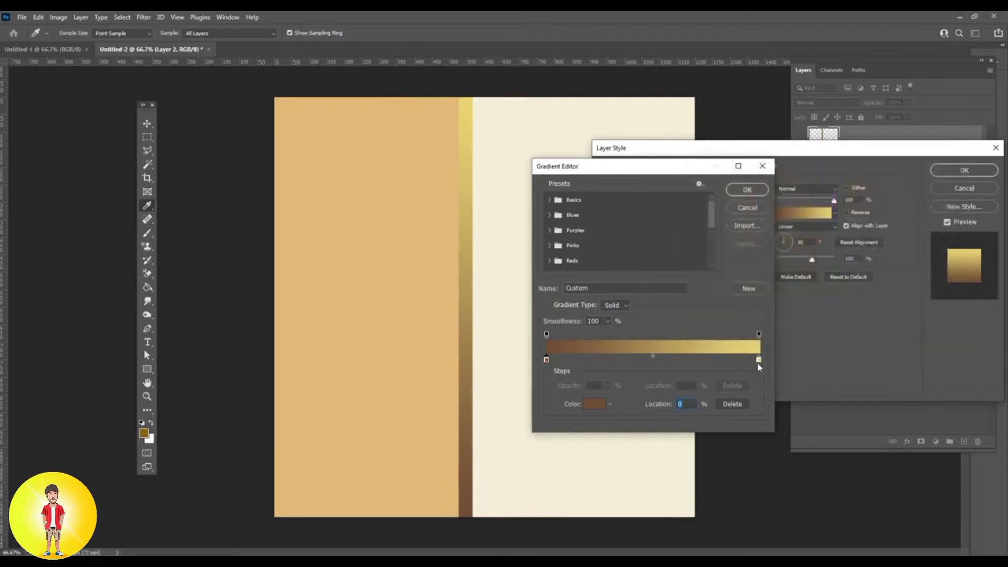
{"action": "left_click", "coordinate": [601, 408]}
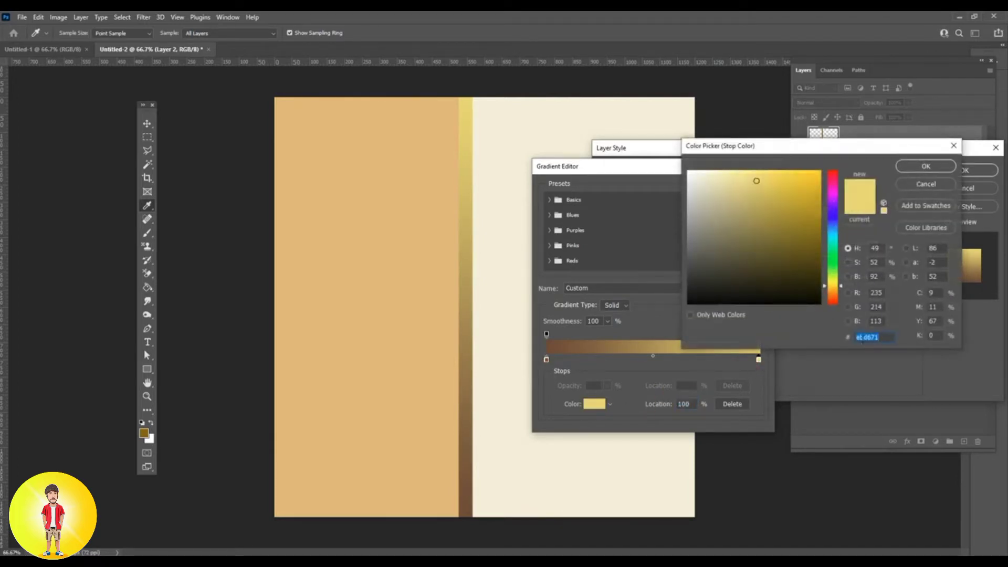
{"action": "left_click", "coordinate": [925, 167]}
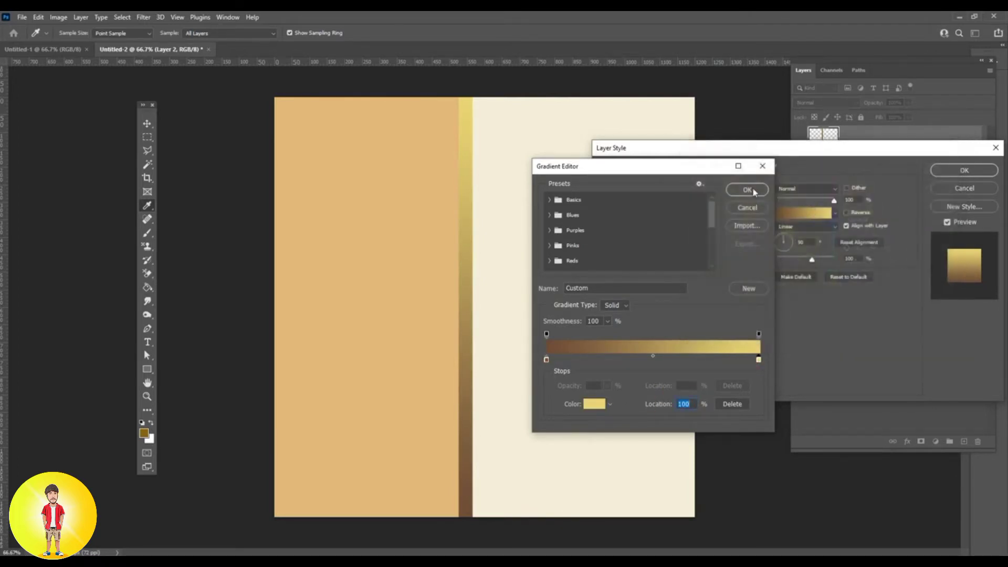
{"action": "left_click", "coordinate": [747, 189]}
Set the gradient overlay's style to Reflected at an 88° angle and apply the layer style.
{"action": "left_click", "coordinate": [806, 228]}
{"action": "left_click", "coordinate": [807, 232]}
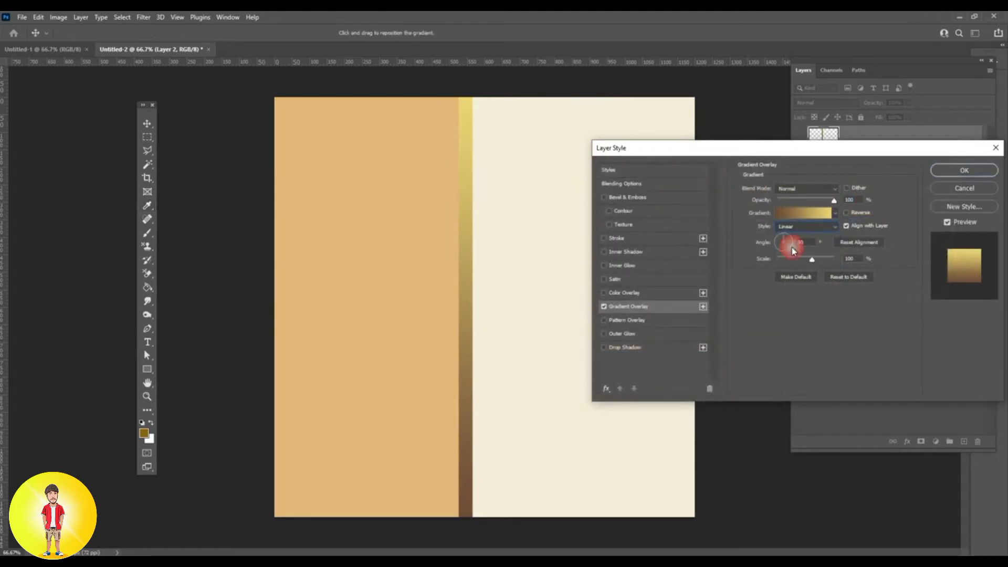
{"action": "left_click_drag", "start_coordinate": [789, 244], "coordinate": [799, 244]}
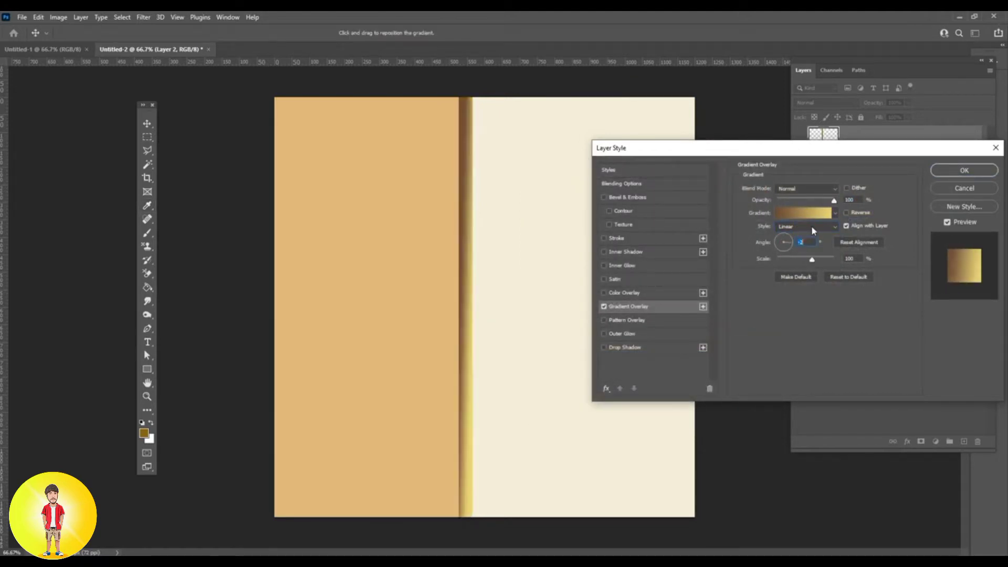
{"action": "left_click", "coordinate": [783, 229]}
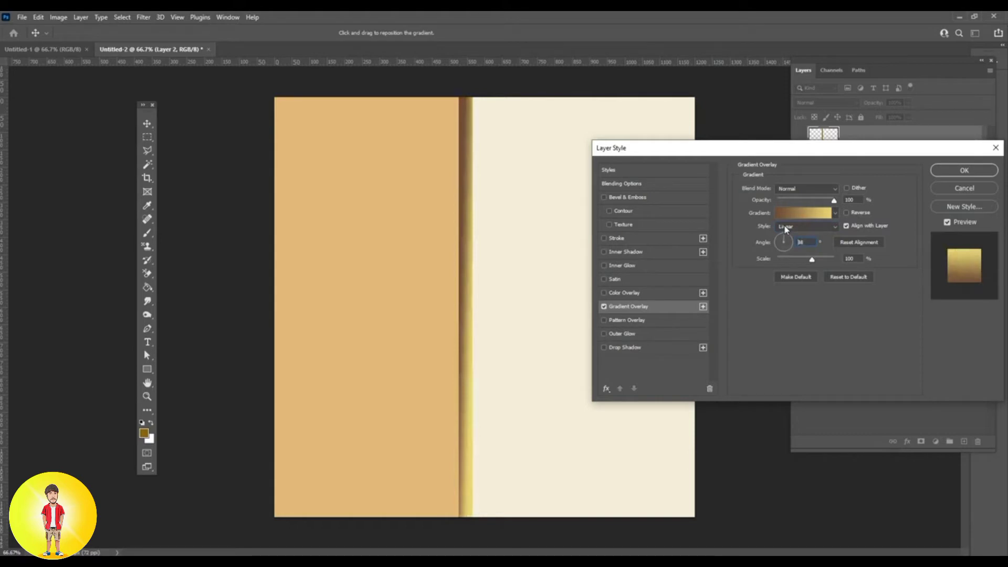
{"action": "left_click", "coordinate": [824, 226]}
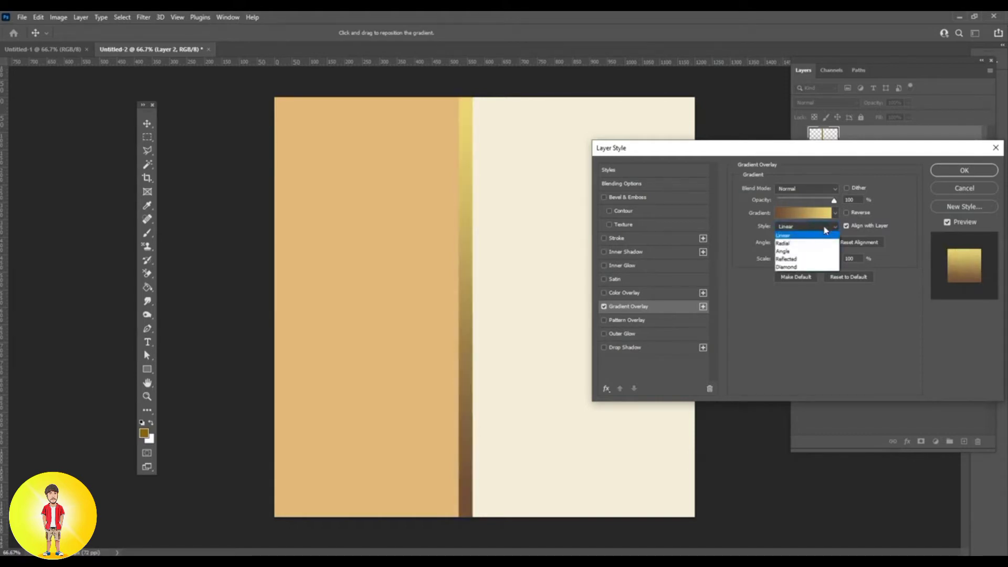
{"action": "left_click", "coordinate": [811, 259]}
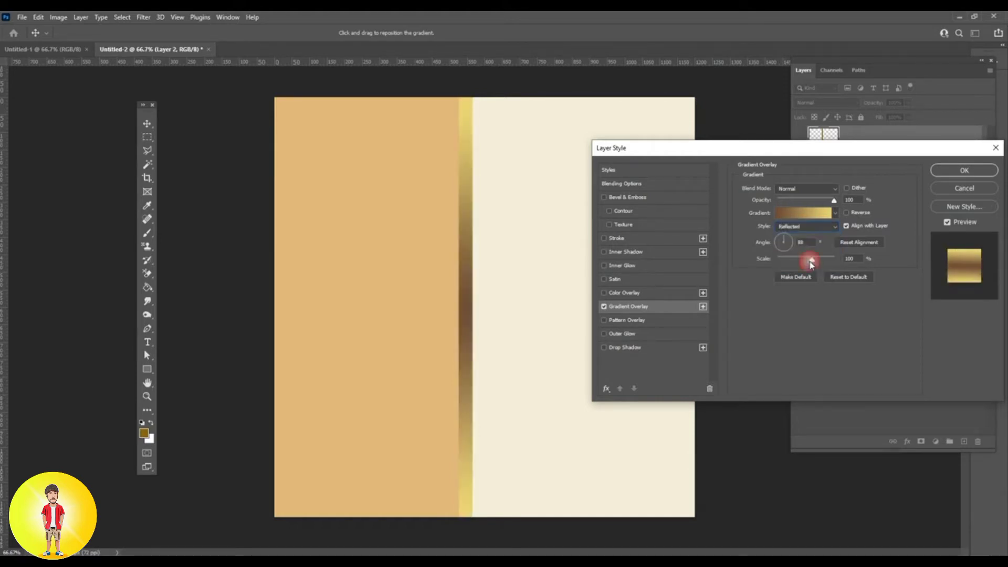
{"action": "left_click", "coordinate": [848, 213]}
{"action": "left_click", "coordinate": [847, 212]}
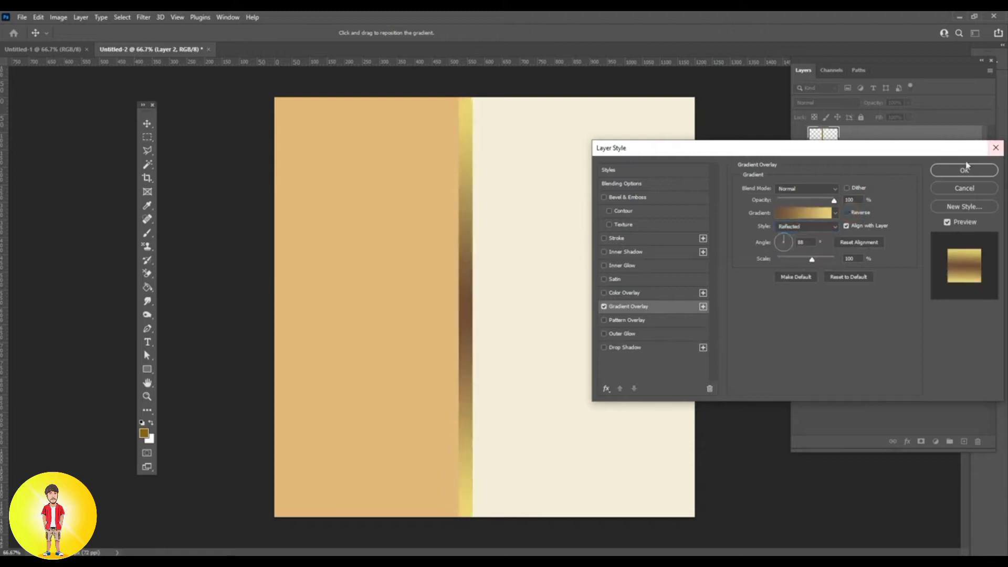
{"action": "left_click", "coordinate": [947, 173]}
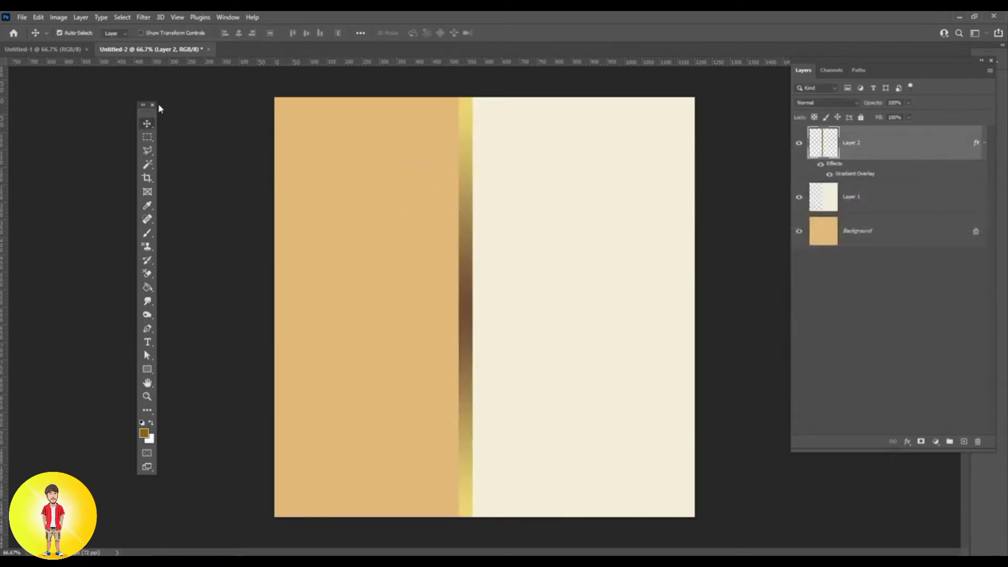
Free-transform the gradient strip twice, narrowing it from its left side into a thin divider along the seam.
{"action": "left_click", "coordinate": [38, 16]}
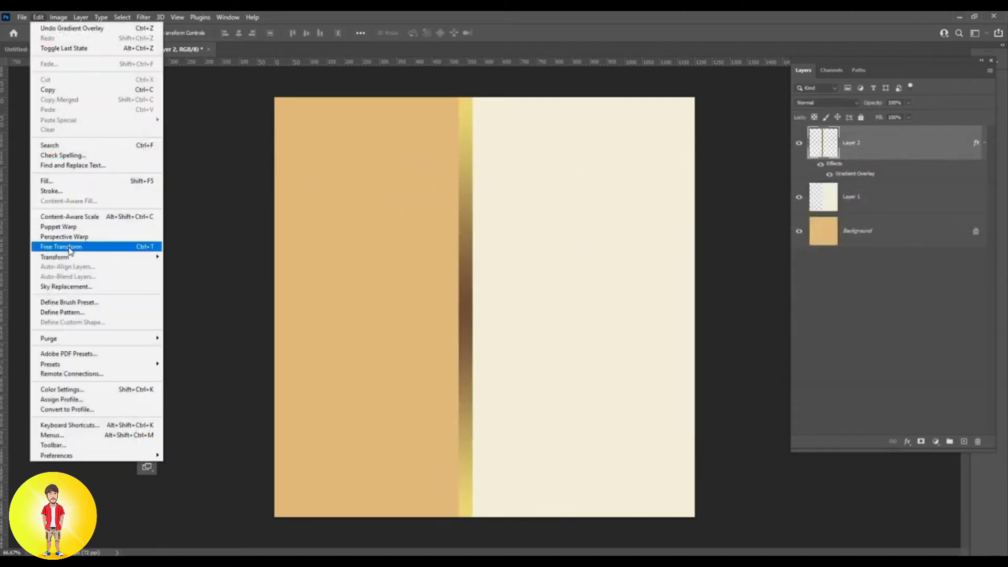
{"action": "left_click", "coordinate": [79, 246]}
{"action": "left_click_drag", "start_coordinate": [466, 313], "coordinate": [472, 314]}
{"action": "key", "text": "Return"}
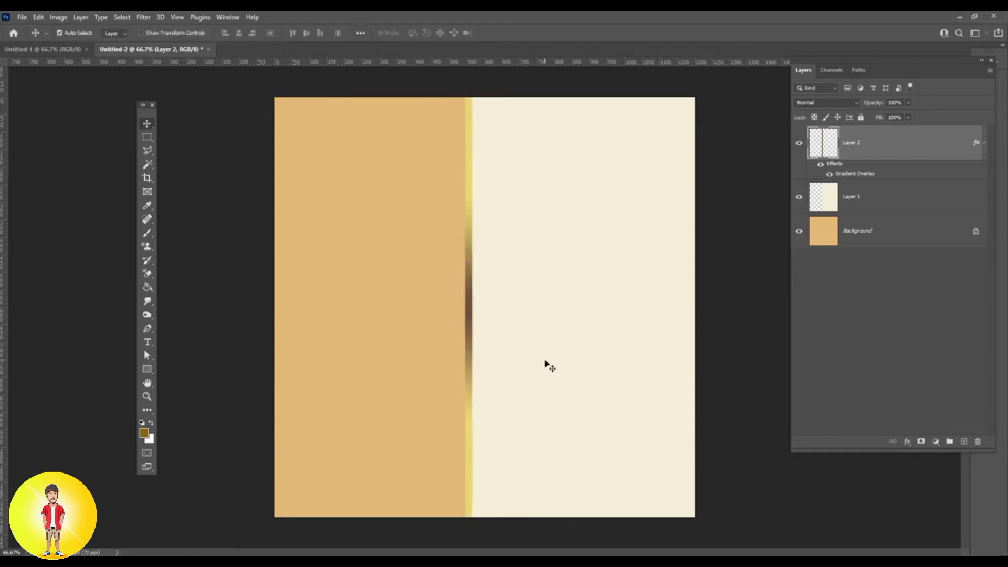
{"action": "left_click", "coordinate": [59, 17]}
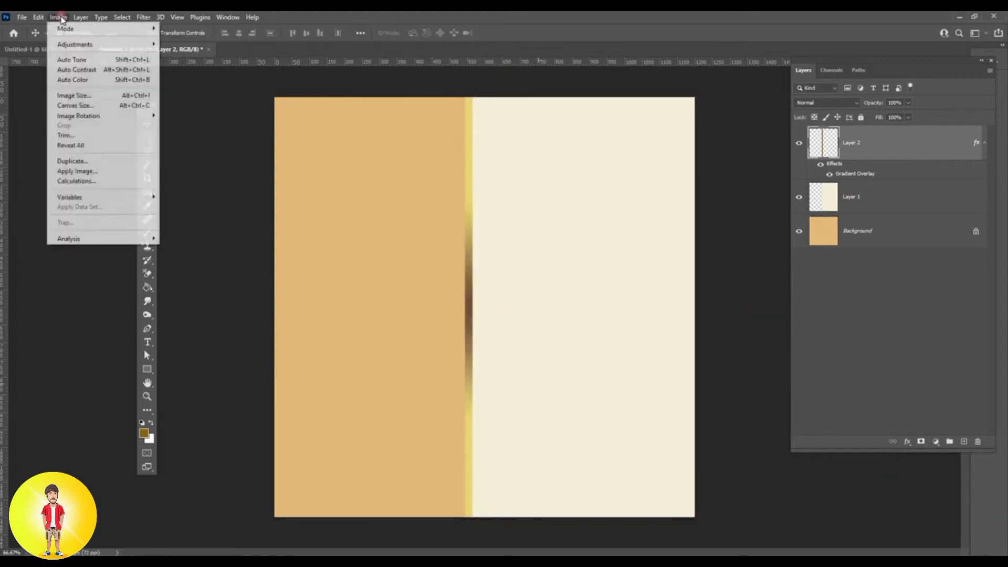
{"action": "left_click", "coordinate": [90, 247]}
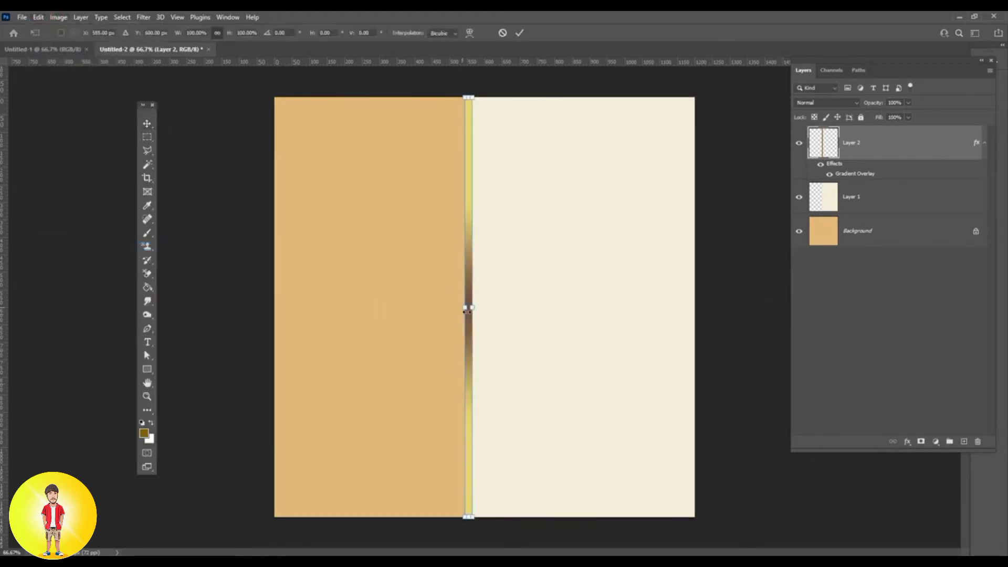
{"action": "left_click_drag", "start_coordinate": [469, 311], "coordinate": [469, 309]}
{"action": "key", "text": "Return"}
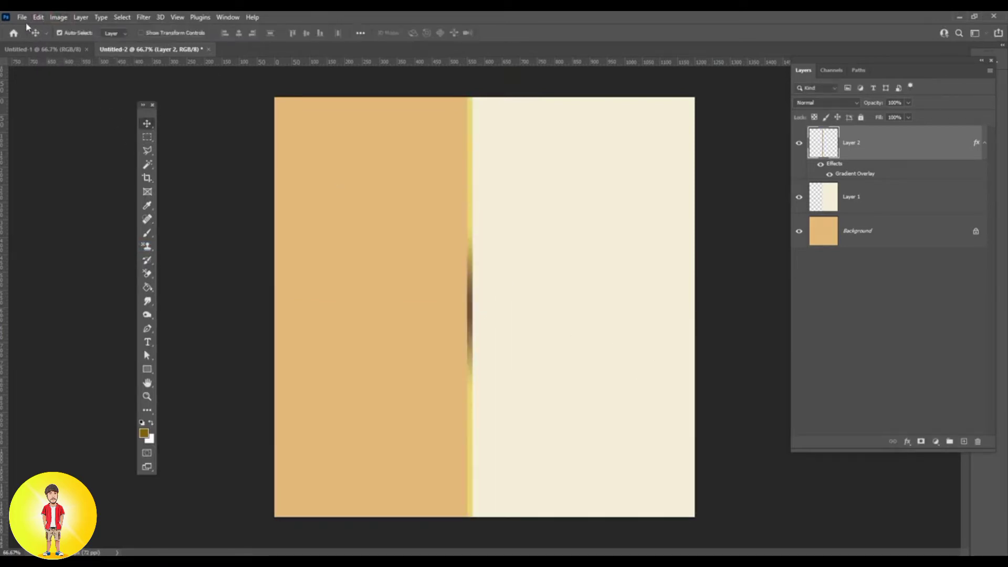
Open 3.png from the Eid-4 folder and bring its mandala into the Untitled-2 document.
{"action": "left_click", "coordinate": [22, 17]}
{"action": "left_click", "coordinate": [32, 38]}
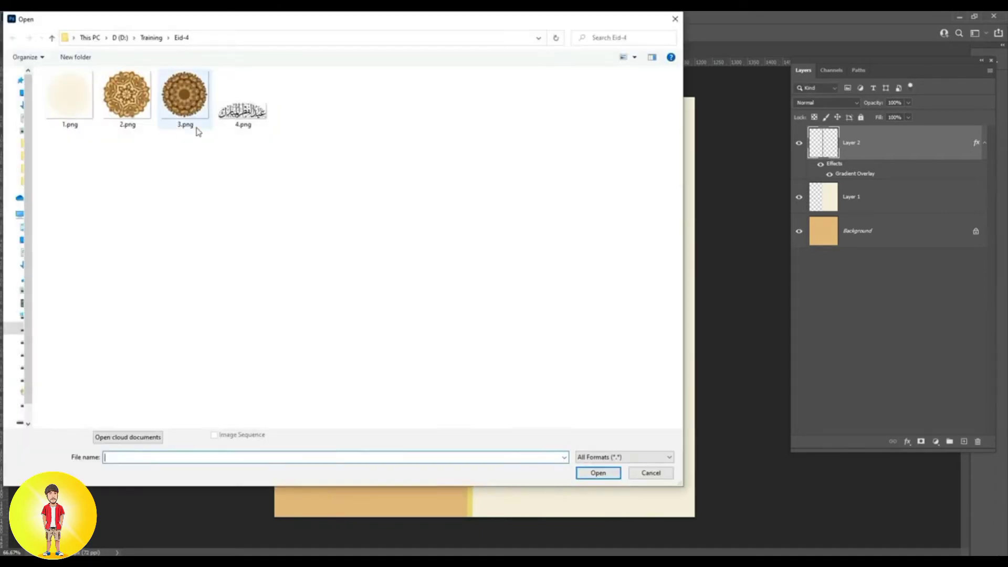
{"action": "left_click", "coordinate": [184, 110]}
{"action": "double_click", "coordinate": [184, 110]}
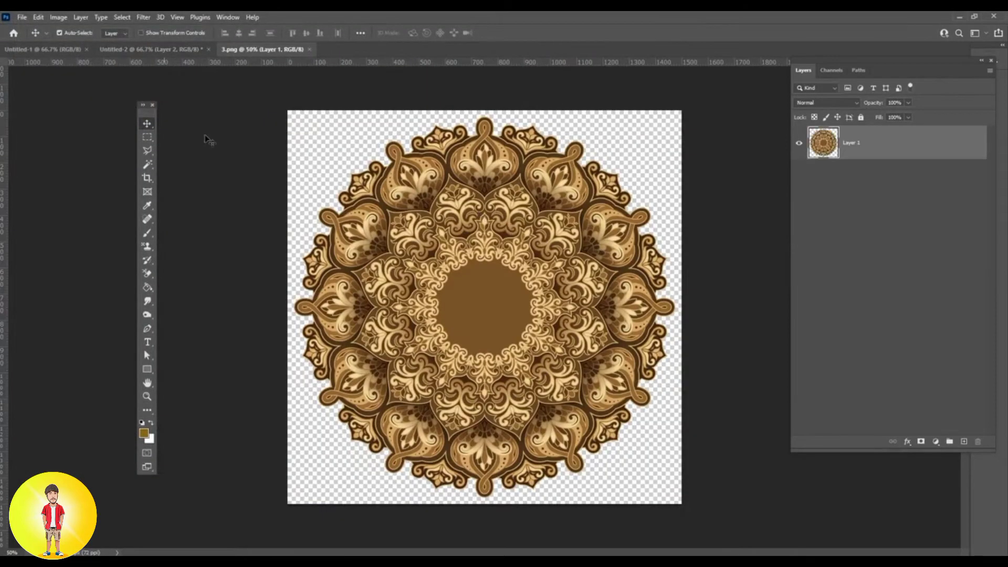
{"action": "left_click_drag", "start_coordinate": [252, 97], "coordinate": [449, 271]}
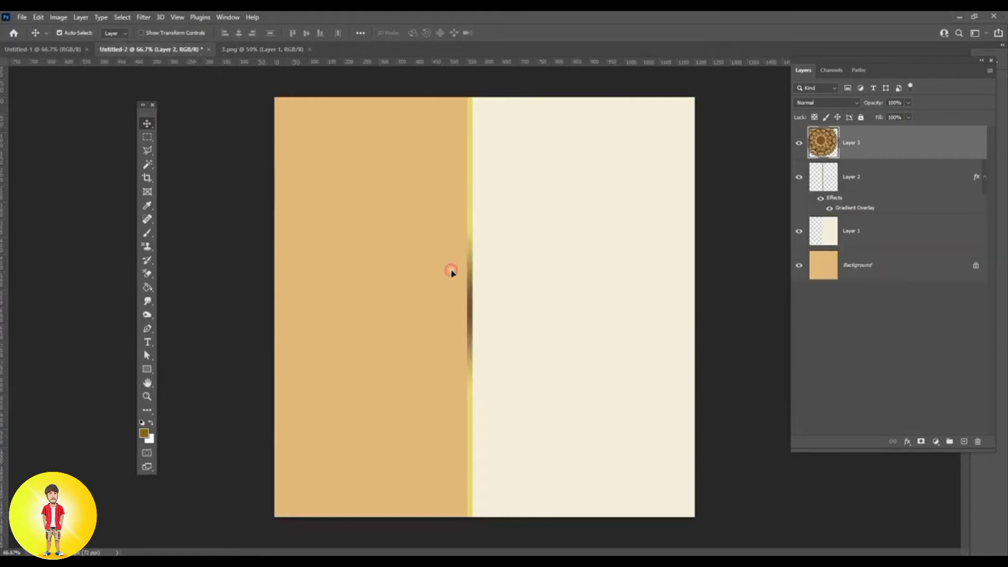
Convert the mandala layer to a Smart Object and place it below Layer 1, directly above the Background.
{"action": "right_click", "coordinate": [871, 142]}
{"action": "left_click", "coordinate": [788, 257]}
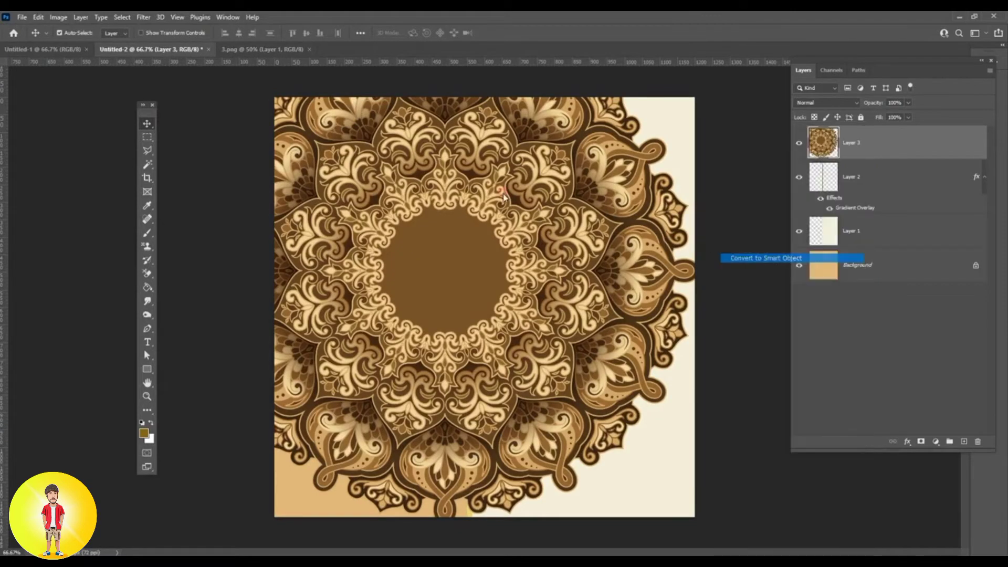
{"action": "left_click_drag", "start_coordinate": [896, 147], "coordinate": [895, 242]}
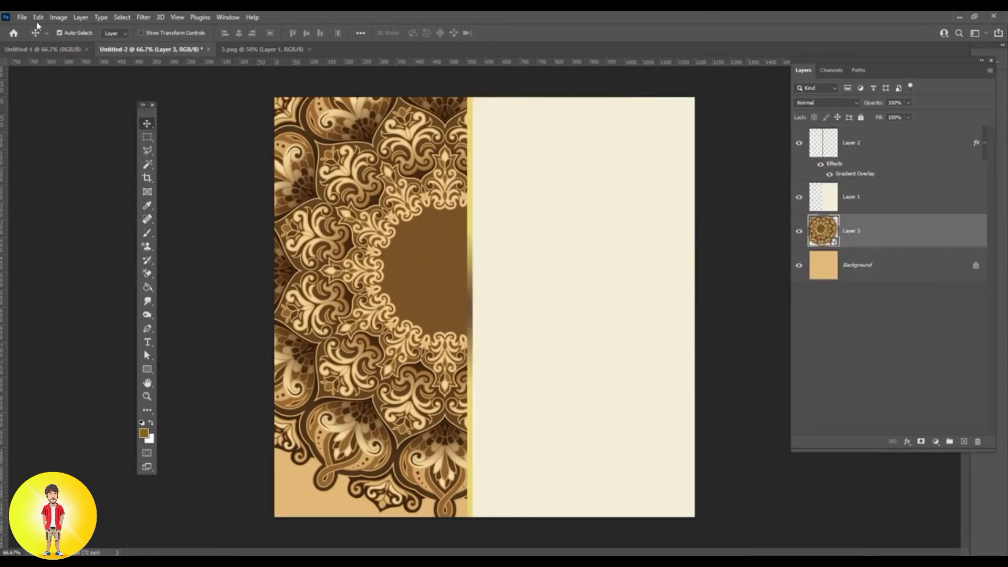
Scale the mandala down proportionally and centre it vertically near the divider, leaving its left half over the tan area.
{"action": "left_click", "coordinate": [38, 17]}
{"action": "left_click", "coordinate": [59, 246]}
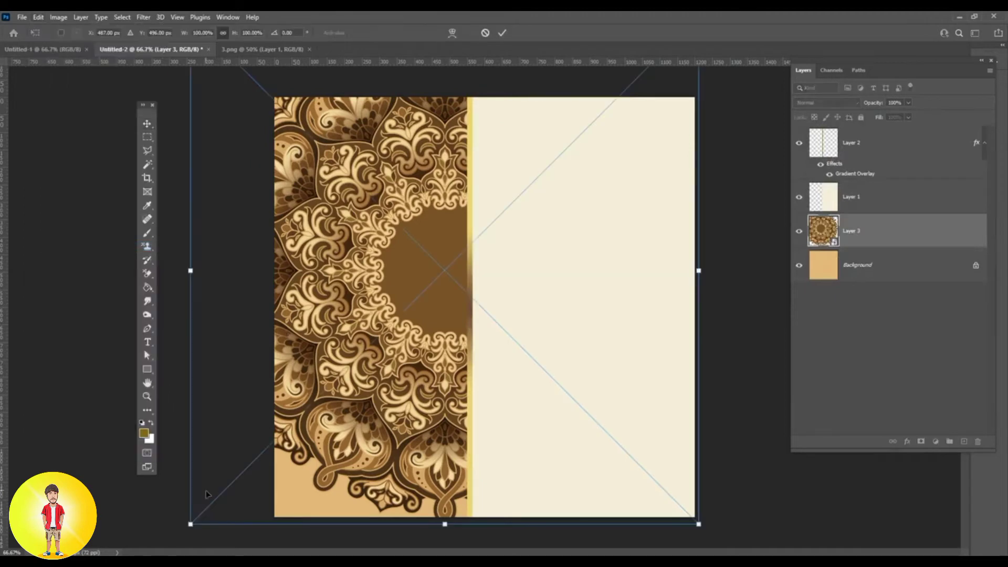
{"action": "left_click_drag", "start_coordinate": [191, 524], "coordinate": [289, 424]}
{"action": "left_click_drag", "start_coordinate": [444, 192], "coordinate": [414, 285]}
{"action": "key", "text": "Return"}
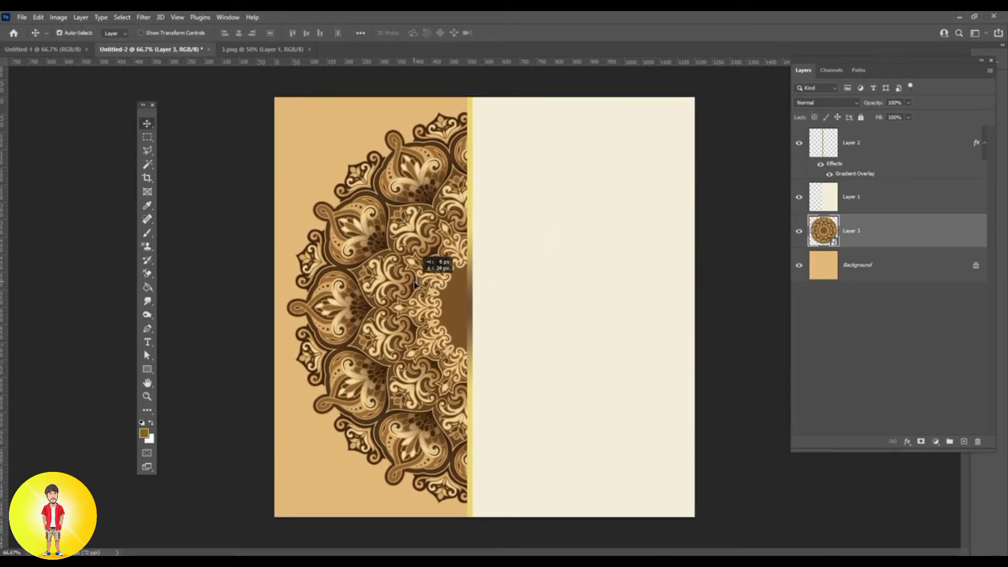
Close 3.png, open 2.png from the Eid-4 folder and bring its mandala into the Untitled-2 document.
{"action": "left_click", "coordinate": [309, 49]}
{"action": "left_click", "coordinate": [21, 17]}
{"action": "left_click", "coordinate": [28, 31]}
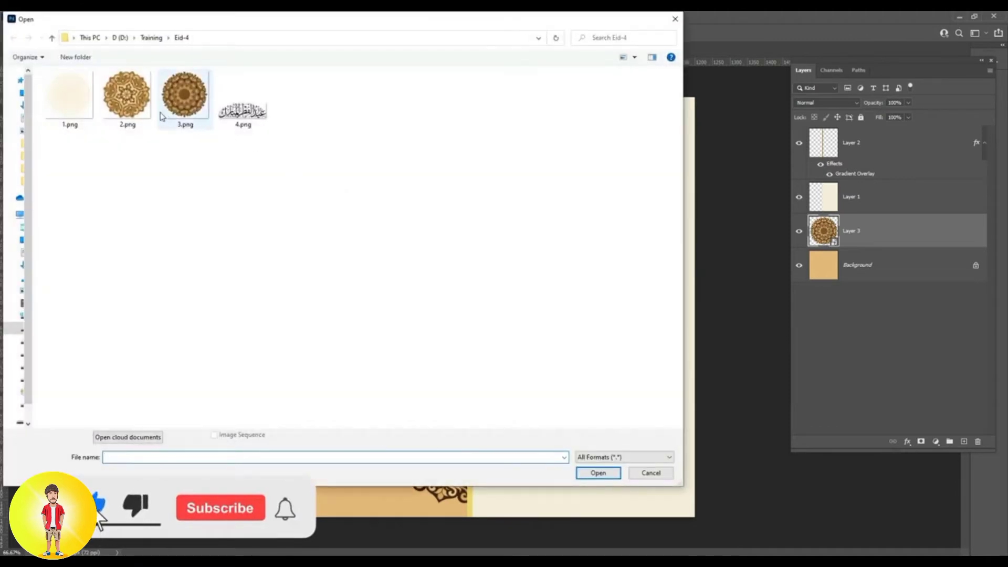
{"action": "double_click", "coordinate": [127, 95]}
{"action": "left_click_drag", "start_coordinate": [515, 243], "coordinate": [492, 283]}
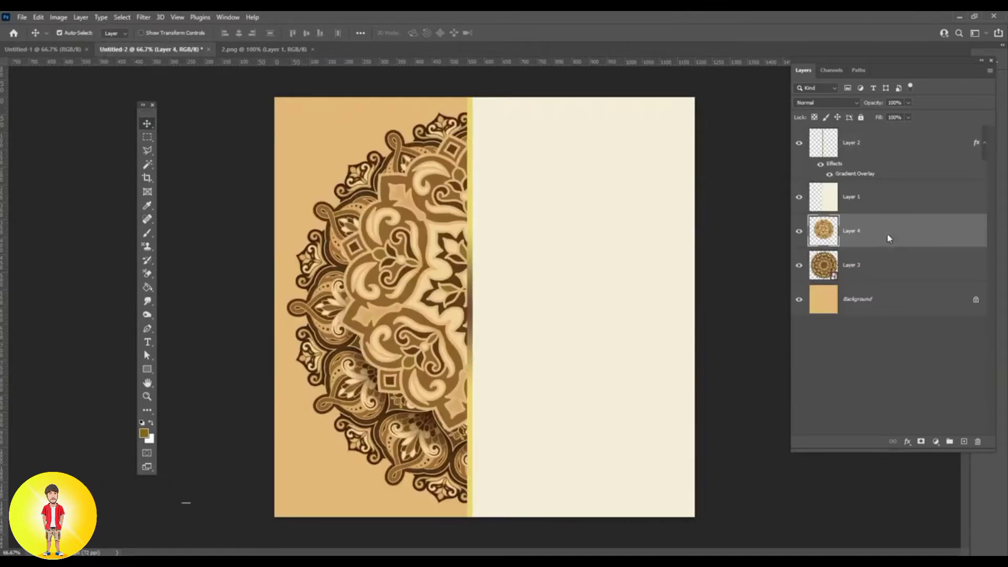
Convert the newly added mandala layer to a Smart Object and place it at the top of the layer stack.
{"action": "right_click", "coordinate": [888, 238]}
{"action": "left_click", "coordinate": [887, 243]}
{"action": "left_click_drag", "start_coordinate": [893, 241], "coordinate": [886, 145]}
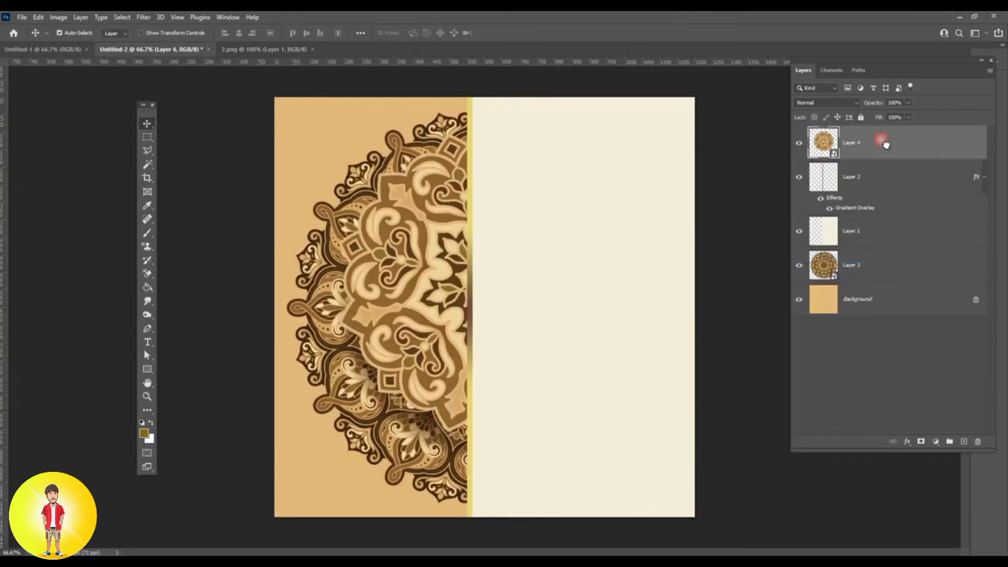
{"action": "key", "text": "ctrl"}
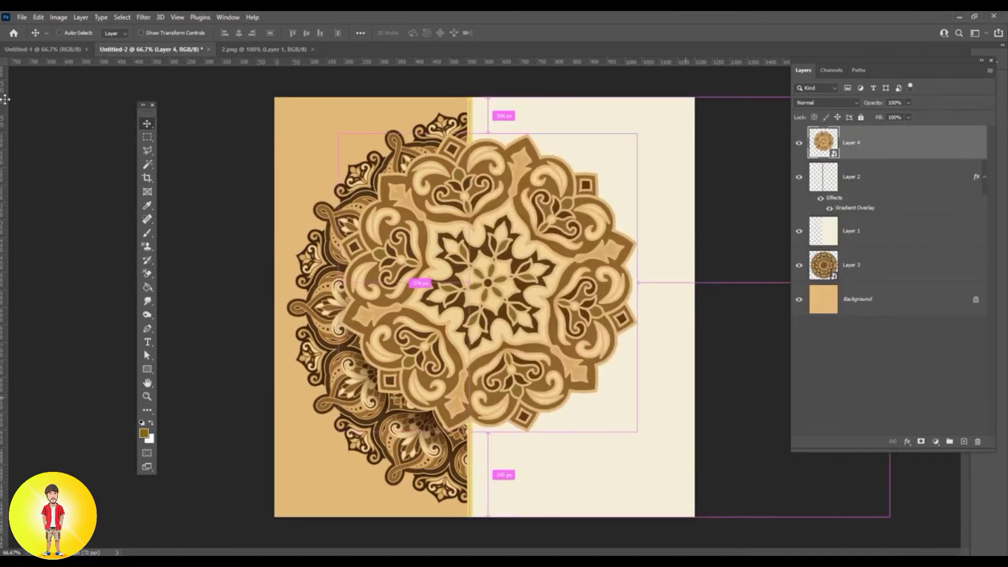
Scale the Layer 4 mandala down proportionally to about 29.5% and centre it on the divider over the large mandala's middle.
{"action": "left_click", "coordinate": [39, 17]}
{"action": "left_click", "coordinate": [57, 247]}
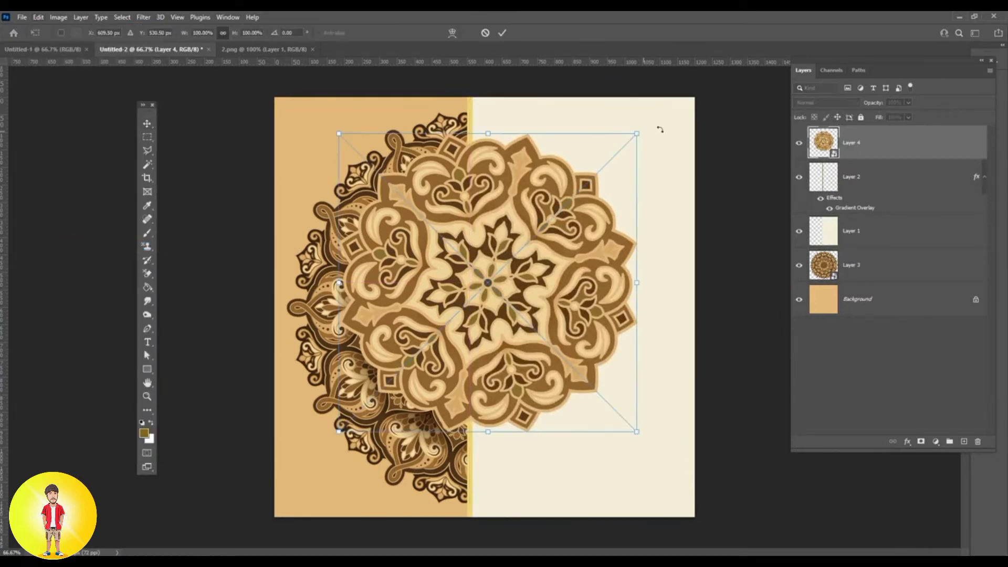
{"action": "left_click_drag", "start_coordinate": [637, 134], "coordinate": [549, 240]}
{"action": "left_click_drag", "start_coordinate": [509, 276], "coordinate": [501, 304]}
{"action": "left_click_drag", "start_coordinate": [534, 262], "coordinate": [493, 298]}
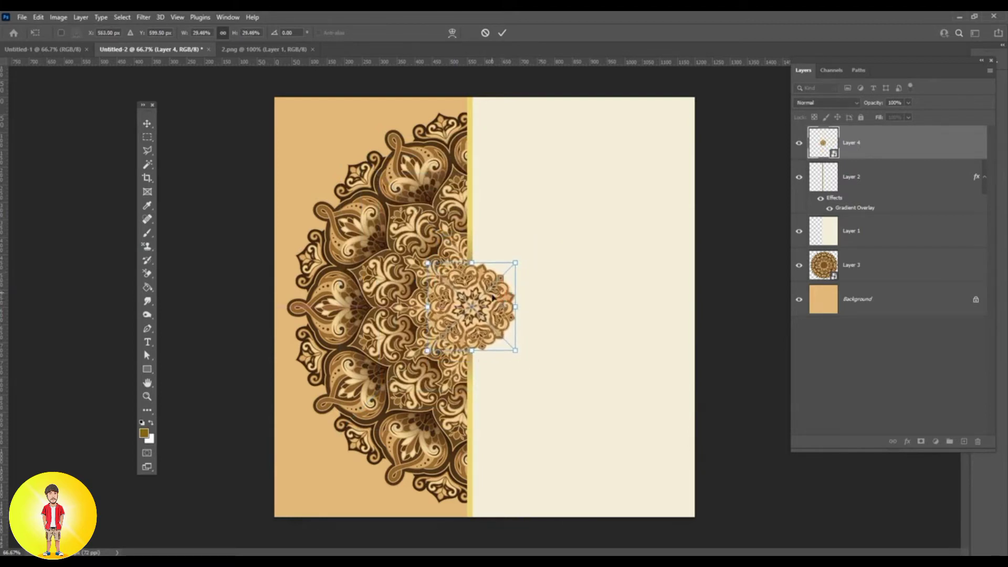
{"action": "key", "text": "Return"}
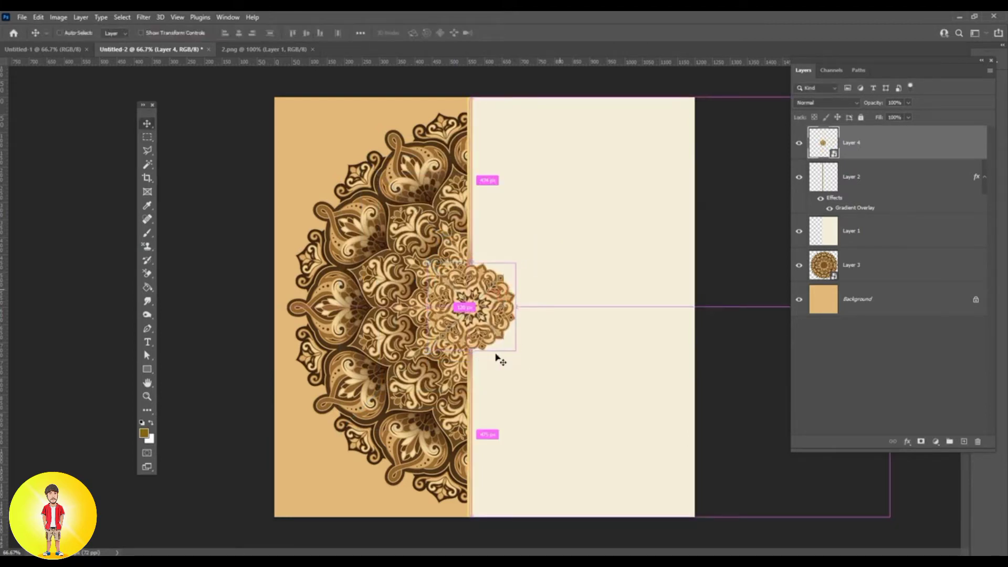
Add an Outer Glow to the small mandala in dark brown 452911, sampled from the large mandala.
{"action": "right_click", "coordinate": [916, 143]}
{"action": "key", "text": "Escape"}
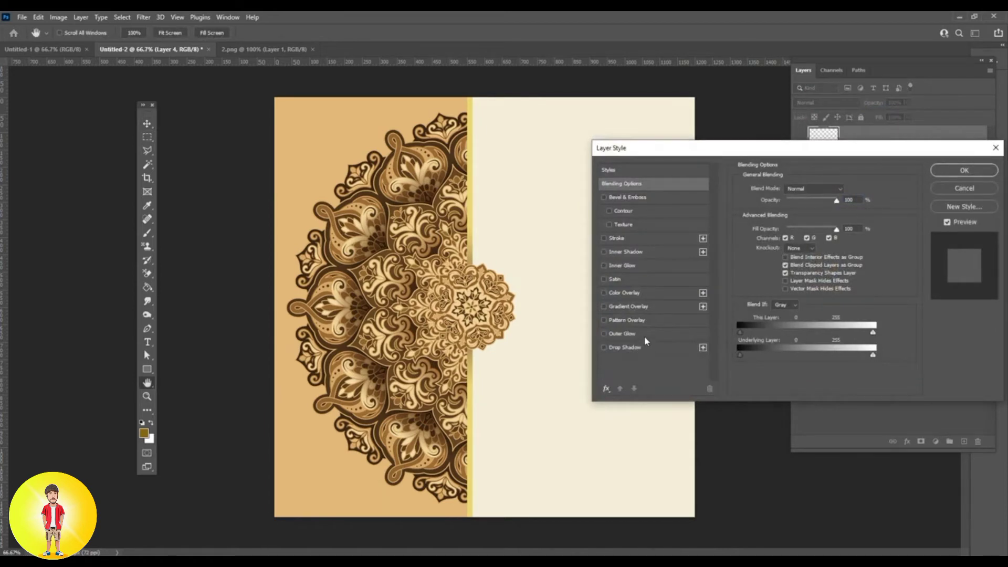
{"action": "left_click", "coordinate": [644, 333]}
{"action": "left_click", "coordinate": [764, 226]}
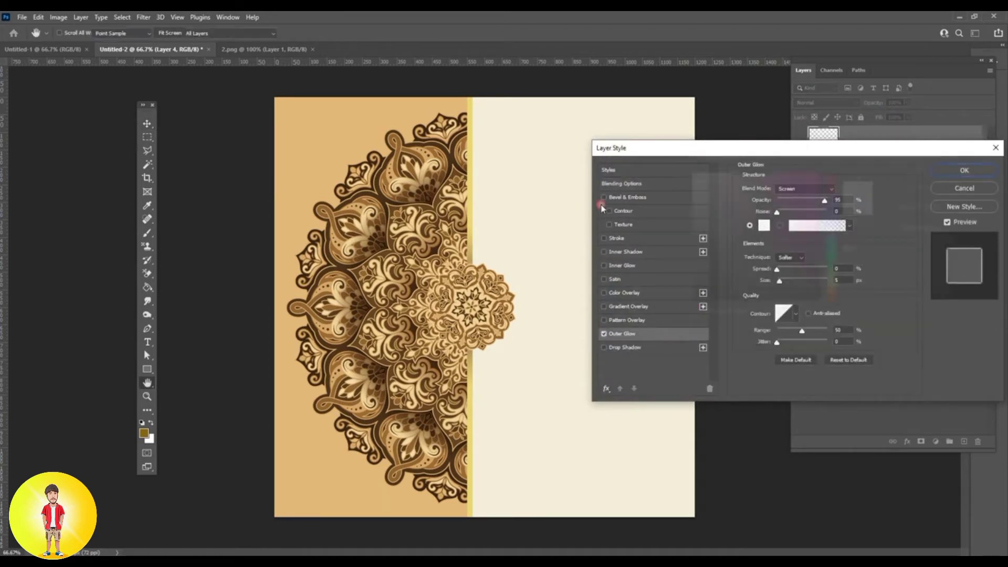
{"action": "left_click", "coordinate": [457, 170]}
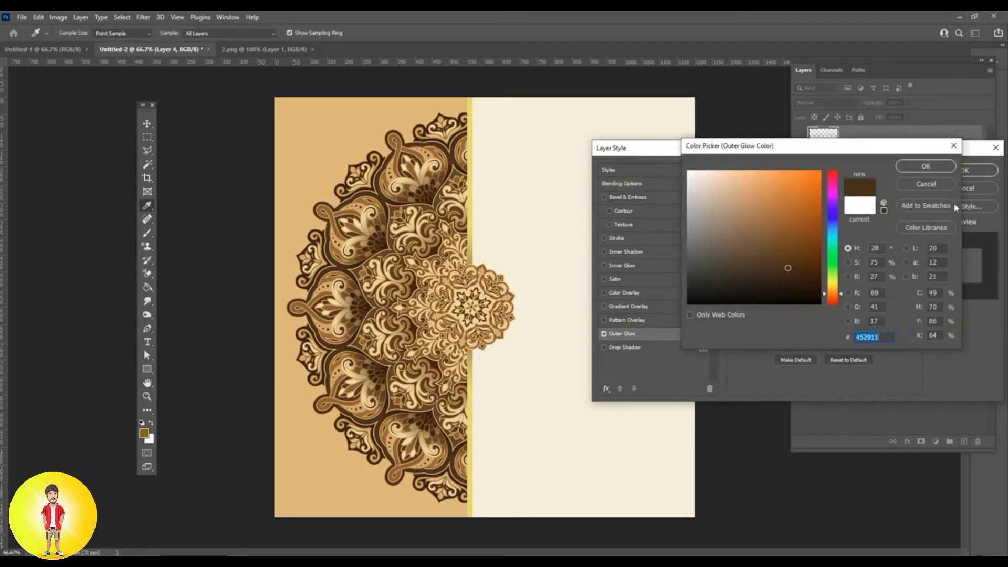
{"action": "left_click", "coordinate": [926, 166]}
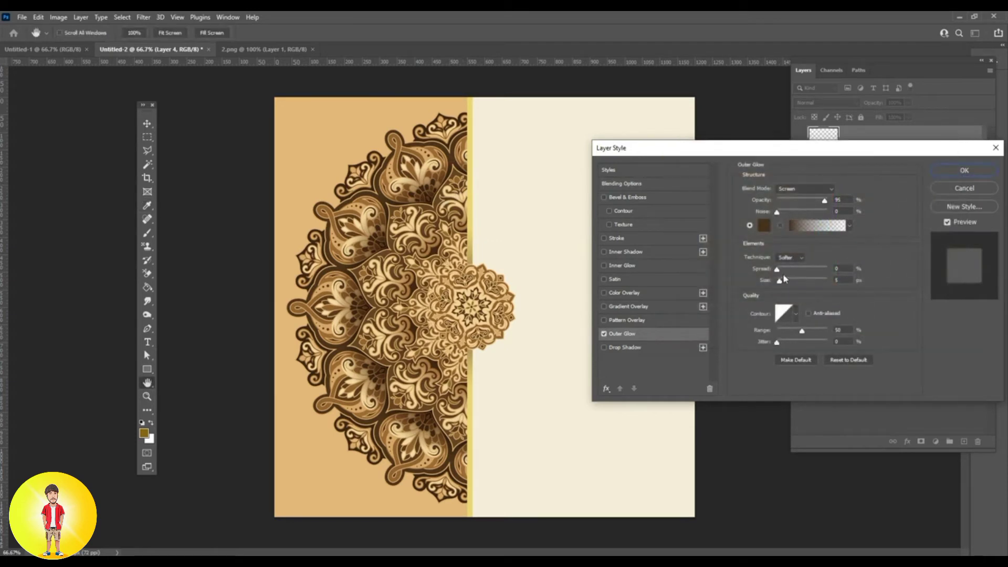
Set the Outer Glow to Normal blend mode with about 83% opacity, 4% spread and 57 px size.
{"action": "left_click_drag", "start_coordinate": [781, 282], "coordinate": [791, 282]}
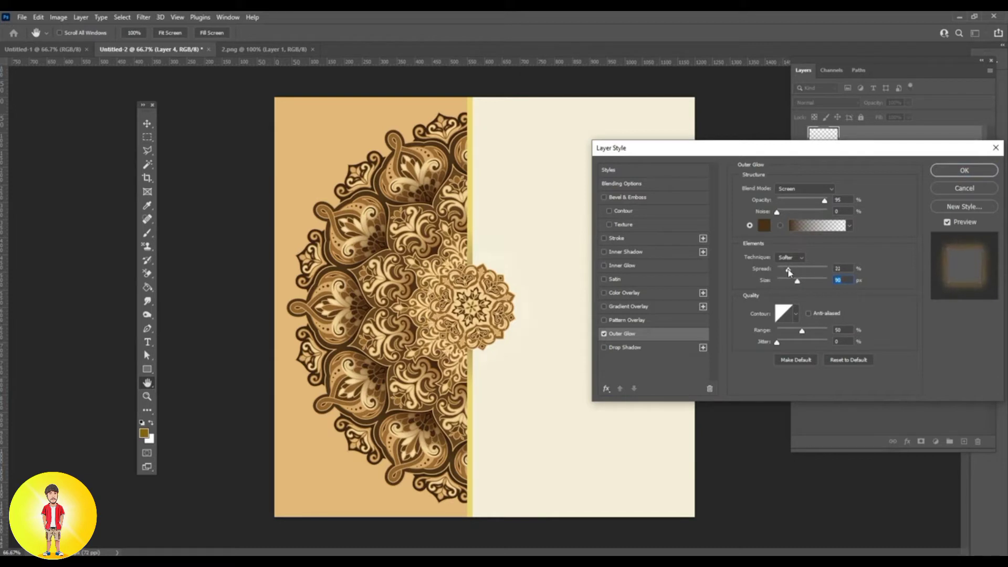
{"action": "left_click", "coordinate": [804, 189]}
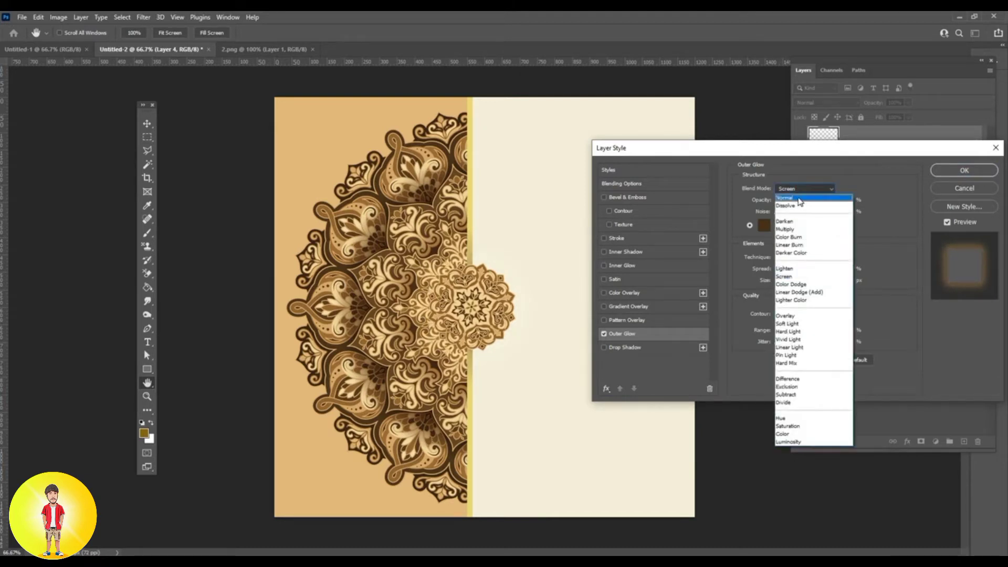
{"action": "left_click", "coordinate": [799, 198]}
{"action": "left_click_drag", "start_coordinate": [823, 201], "coordinate": [802, 201]}
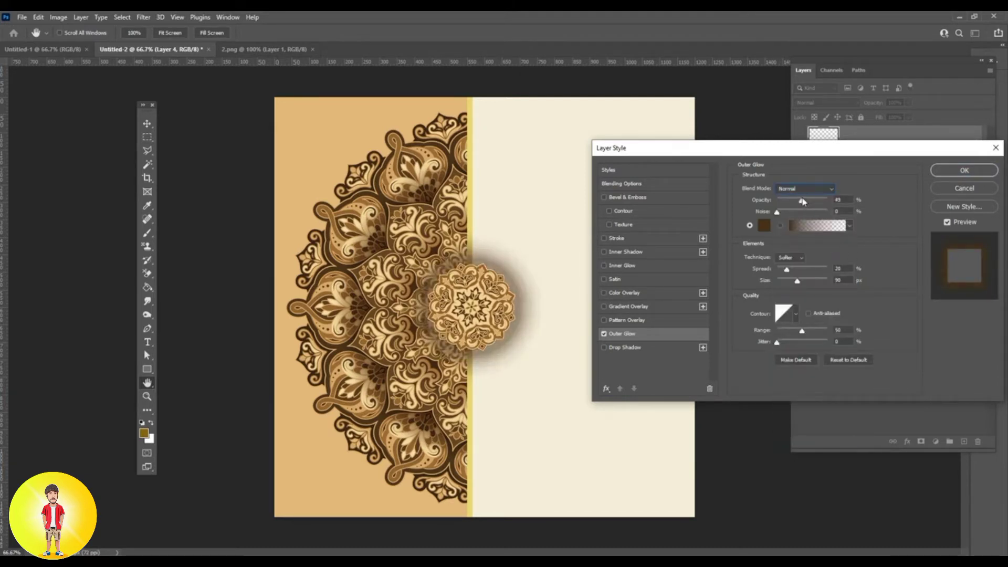
{"action": "left_click_drag", "start_coordinate": [794, 282], "coordinate": [781, 273]}
{"action": "left_click_drag", "start_coordinate": [807, 203], "coordinate": [821, 204]}
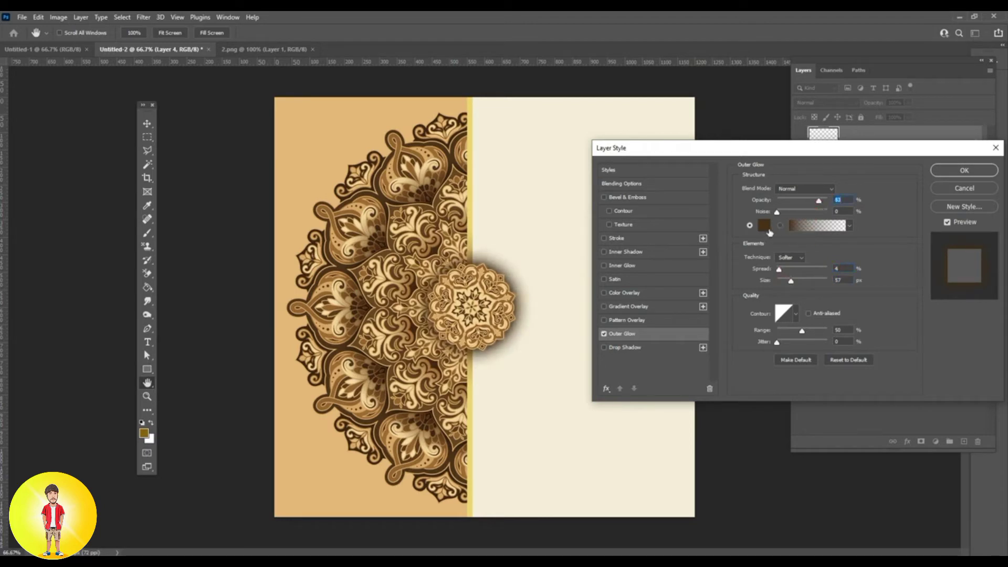
Change the Outer Glow color to a more saturated dark orange-brown and apply the layer style.
{"action": "left_click", "coordinate": [766, 228]}
{"action": "left_click", "coordinate": [816, 219]}
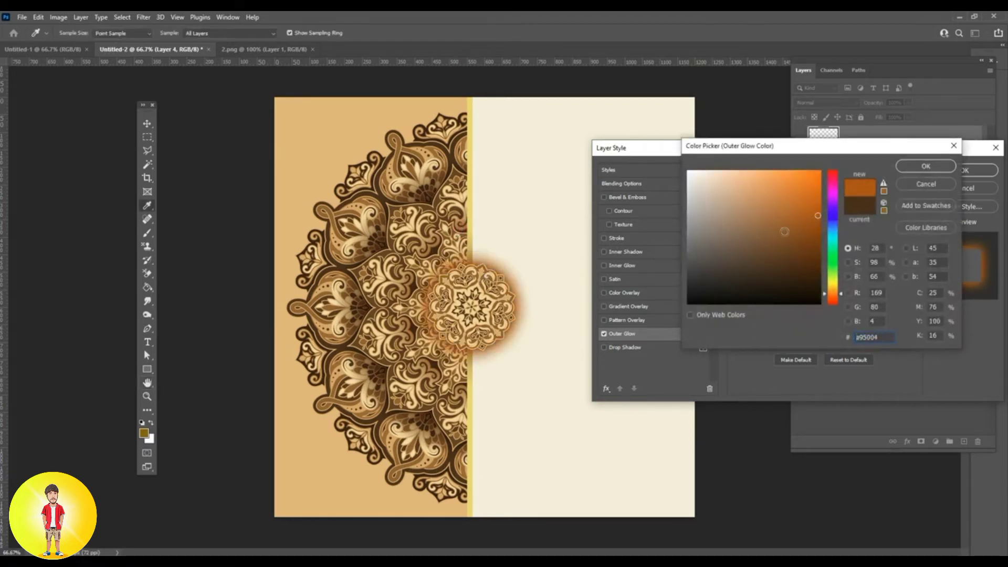
{"action": "left_click", "coordinate": [807, 248]}
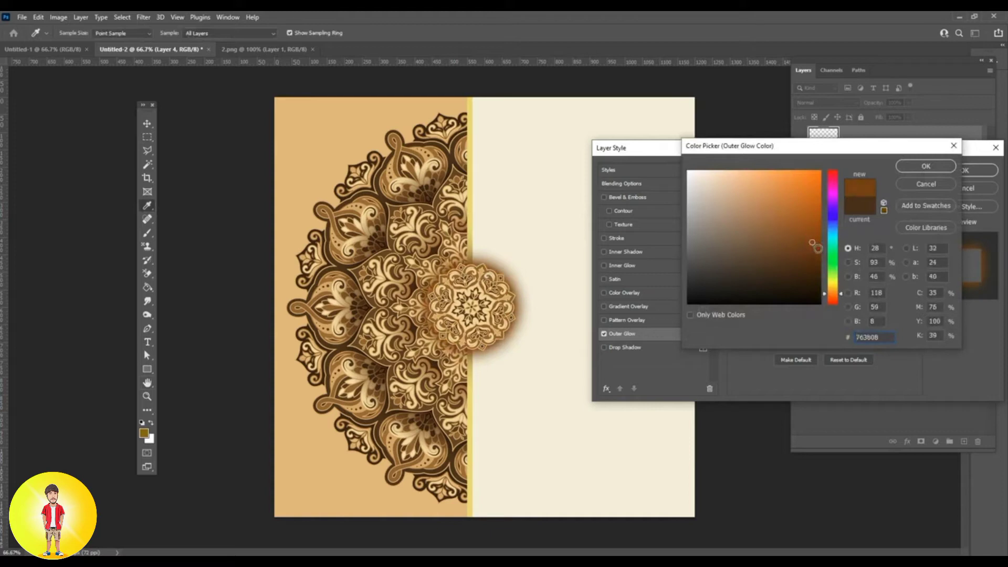
{"action": "left_click", "coordinate": [814, 258]}
{"action": "left_click", "coordinate": [926, 166]}
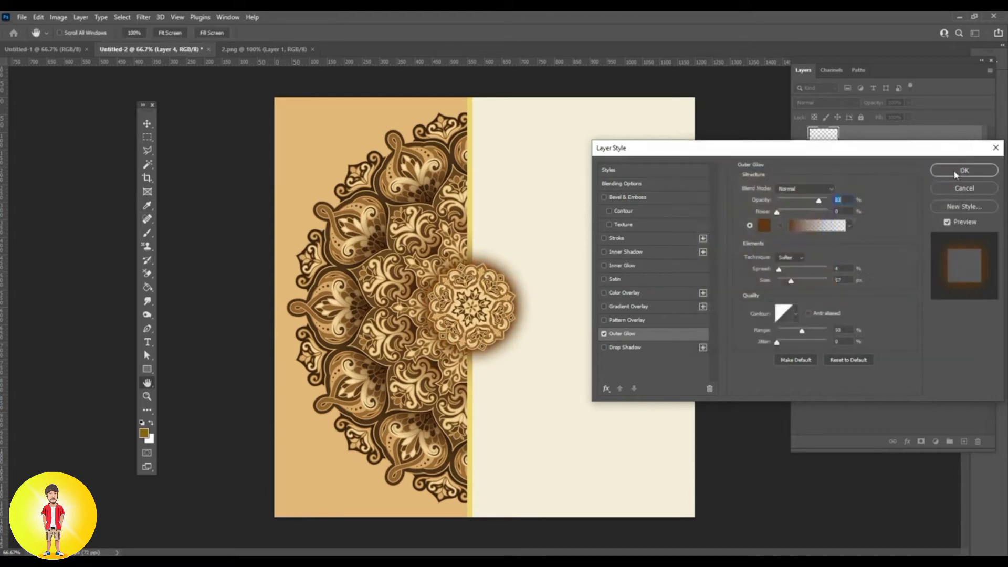
{"action": "left_click", "coordinate": [966, 169]}
Close the 2.png document and return to Untitled-2.
{"action": "key", "text": "ctrl"}
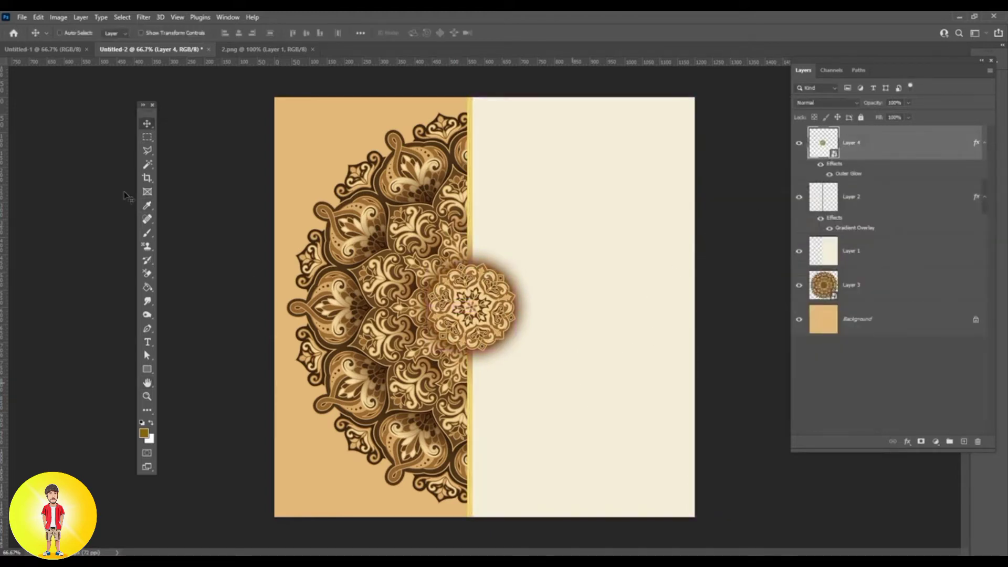
{"action": "left_click", "coordinate": [290, 50]}
{"action": "left_click", "coordinate": [312, 49]}
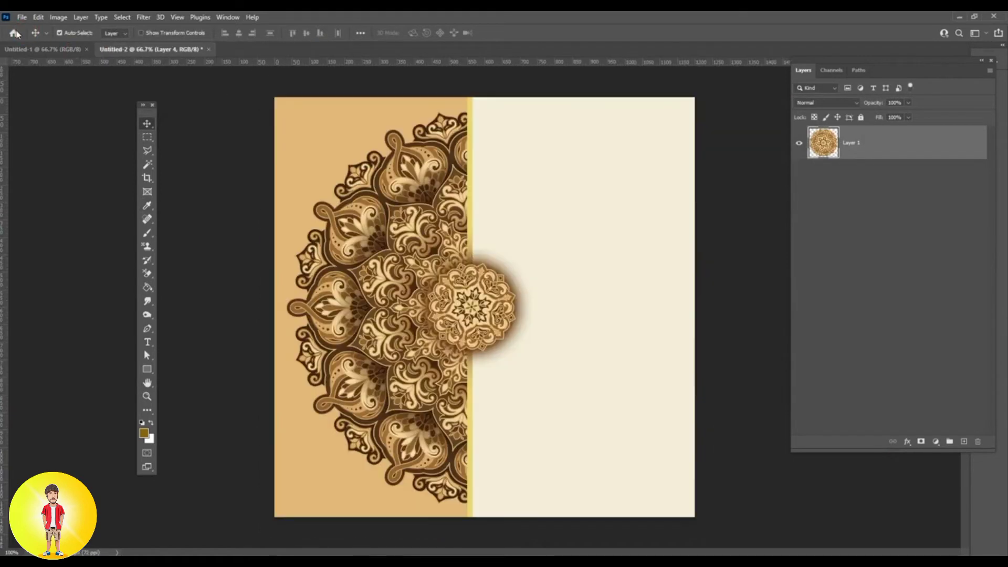
{"action": "left_click", "coordinate": [22, 17]}
{"action": "left_click", "coordinate": [346, 52]}
{"action": "left_click", "coordinate": [355, 35]}
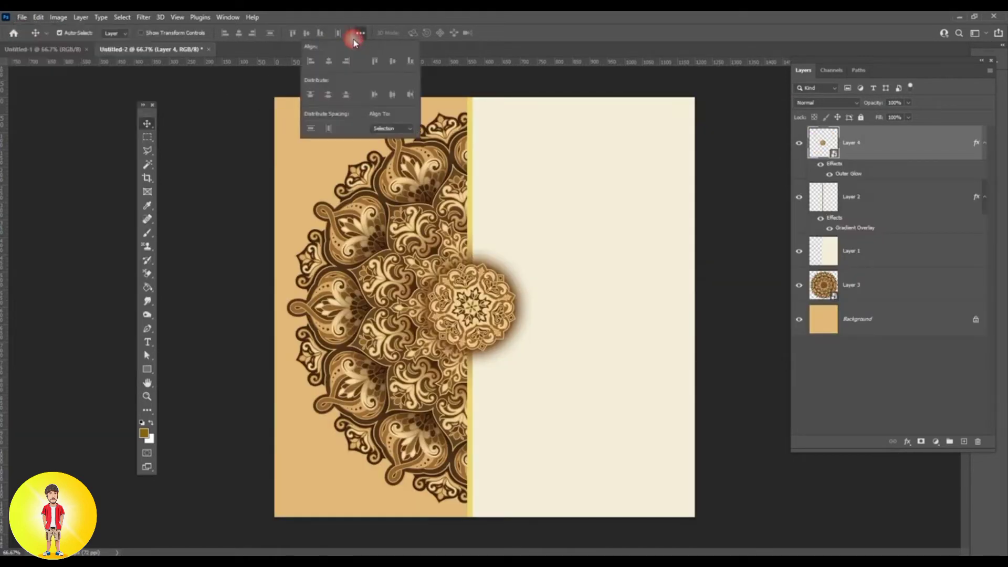
{"action": "left_click", "coordinate": [337, 17]}
{"action": "left_click", "coordinate": [21, 17]}
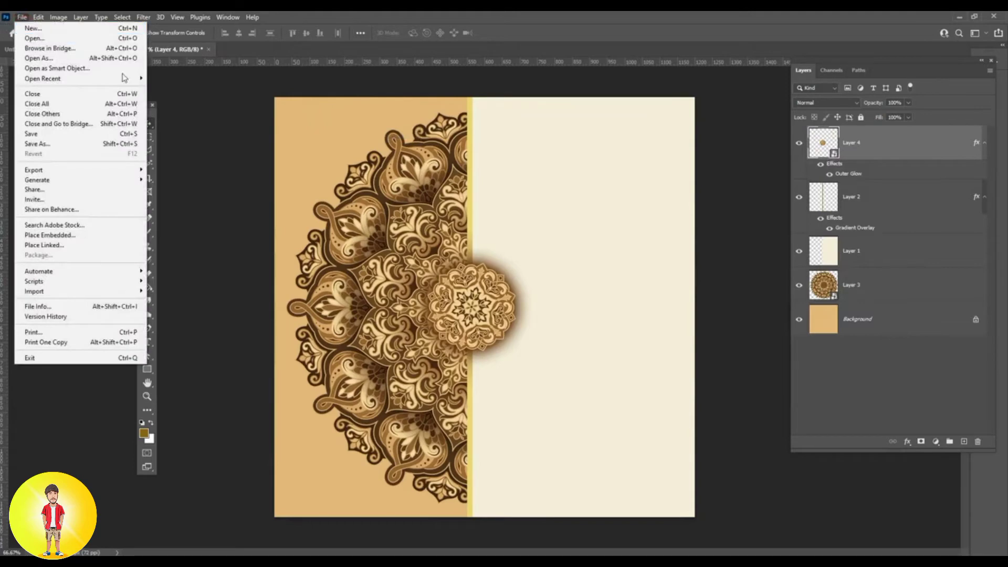
{"action": "mouse_move", "coordinate": [42, 78]}
{"action": "left_click", "coordinate": [891, 188]}
{"action": "left_click", "coordinate": [888, 190]}
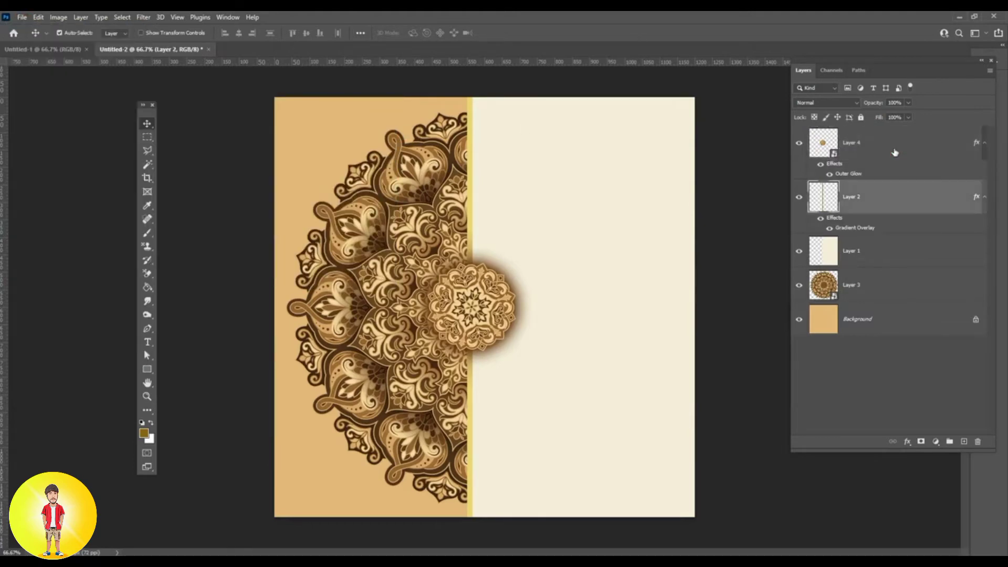
{"action": "left_click", "coordinate": [893, 148]}
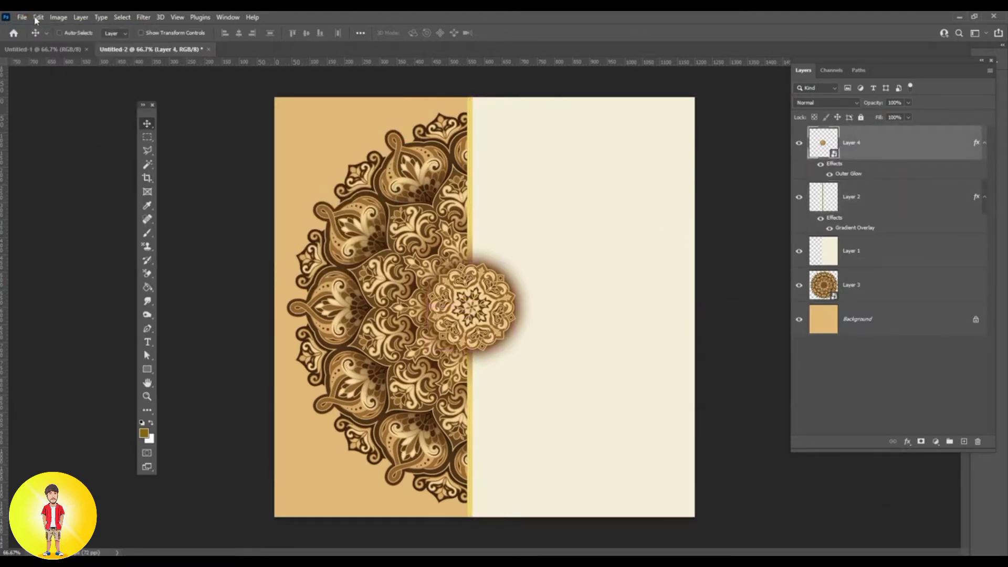
Open 1.png from the Eid-4 folder and bring its pale mandala into Untitled-2 over the cream half.
{"action": "left_click", "coordinate": [37, 17]}
{"action": "left_click", "coordinate": [47, 37]}
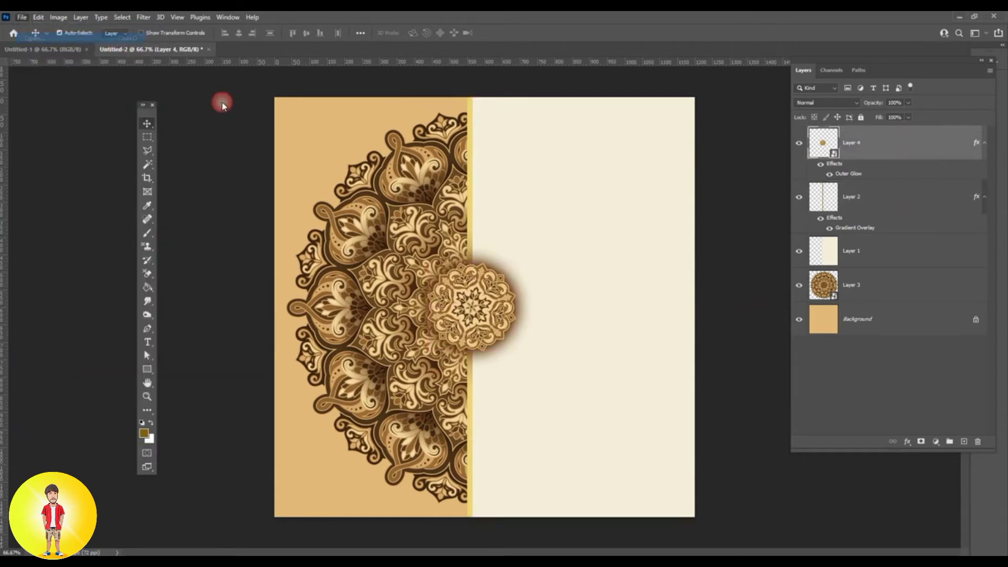
{"action": "double_click", "coordinate": [69, 95]}
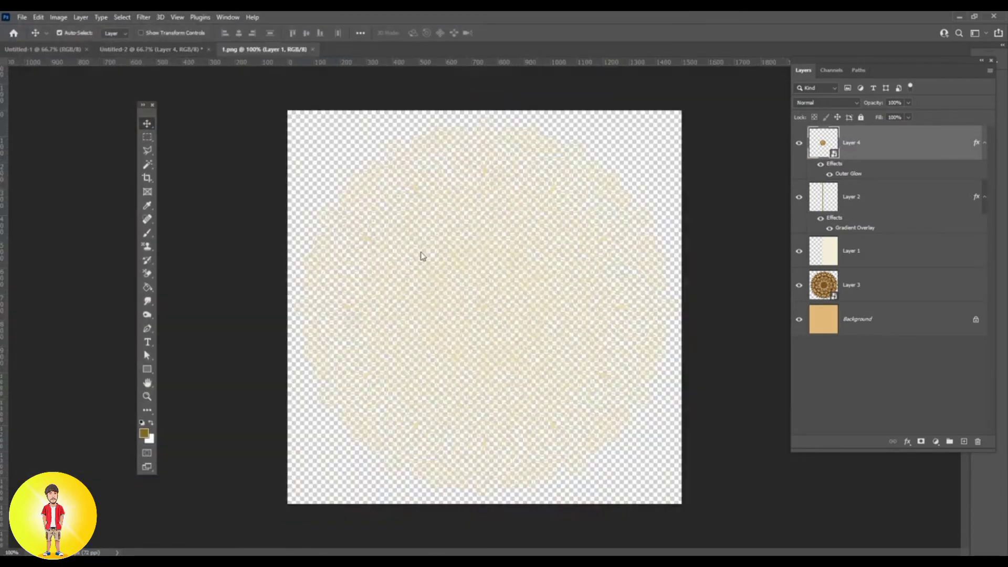
{"action": "left_click_drag", "start_coordinate": [622, 181], "coordinate": [732, 286]}
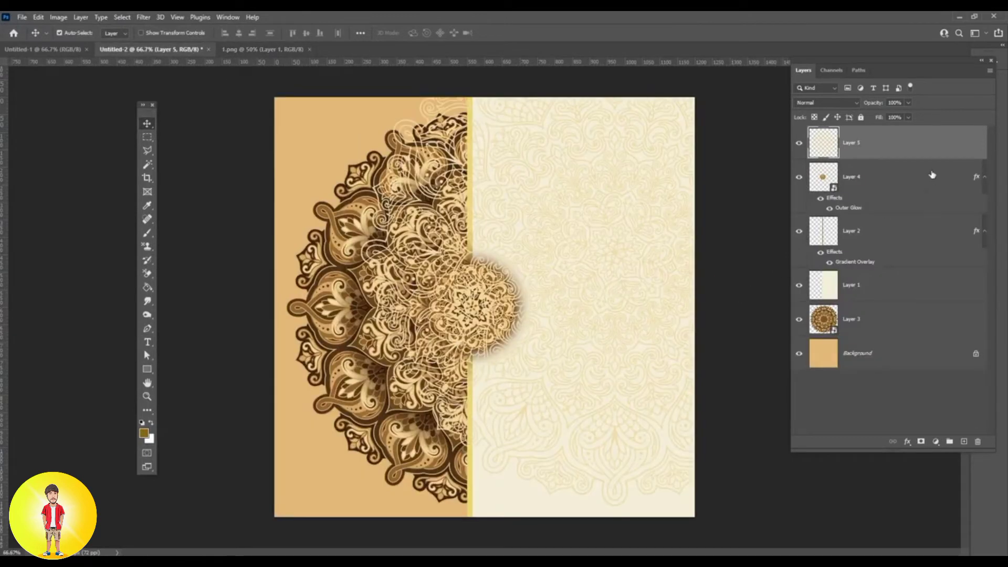
Move the pale mandala layer directly above Layer 1, clip it to Layer 1 and convert it to a Smart Object.
{"action": "left_click_drag", "start_coordinate": [909, 147], "coordinate": [892, 278]}
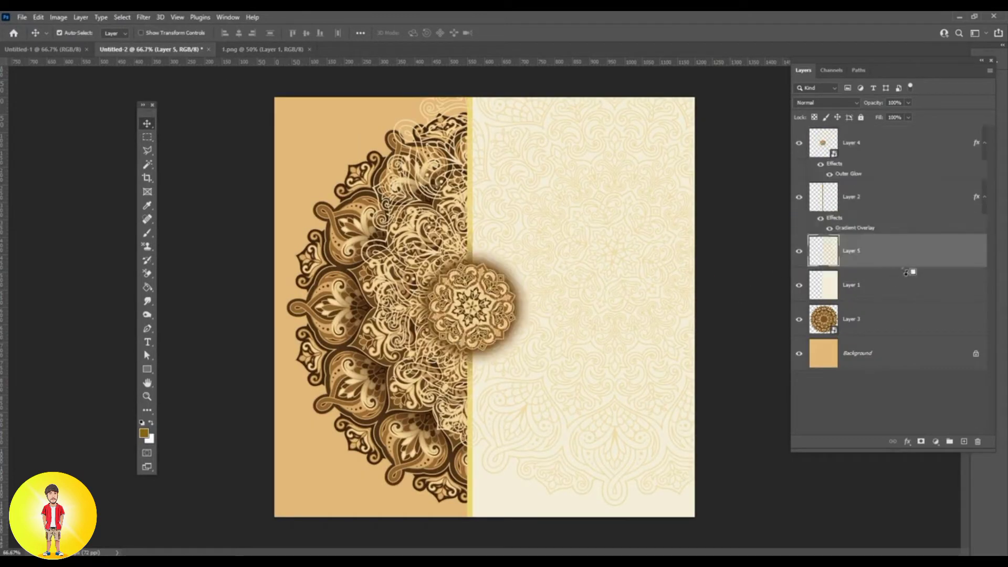
{"action": "left_click", "coordinate": [906, 270], "text": "alt"}
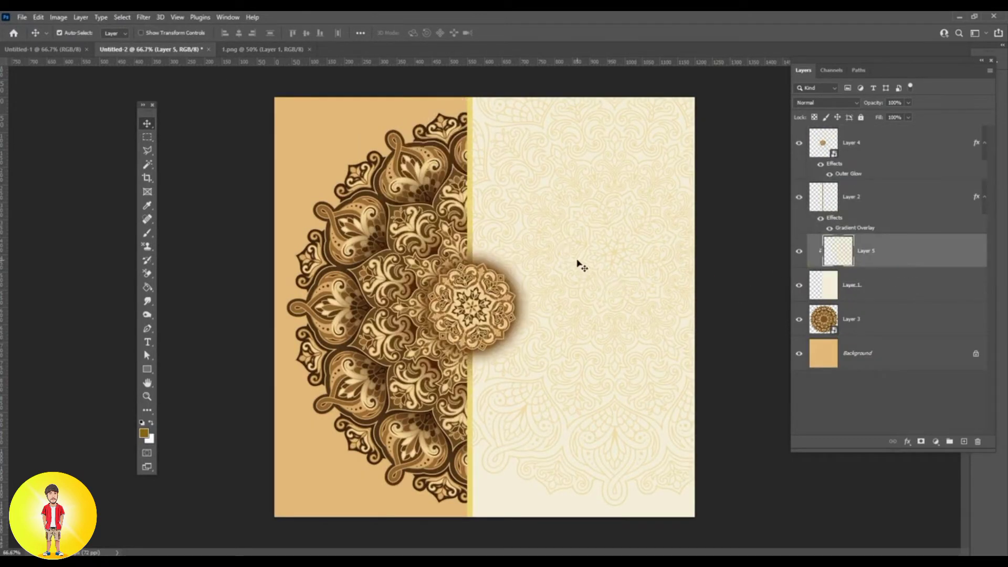
{"action": "right_click", "coordinate": [891, 245]}
{"action": "left_click", "coordinate": [787, 258]}
Scale the pale mandala down proportionally to about 77.5% and centre it on the small mandala, mirroring the dark half.
{"action": "left_click", "coordinate": [38, 17]}
{"action": "left_click", "coordinate": [61, 246]}
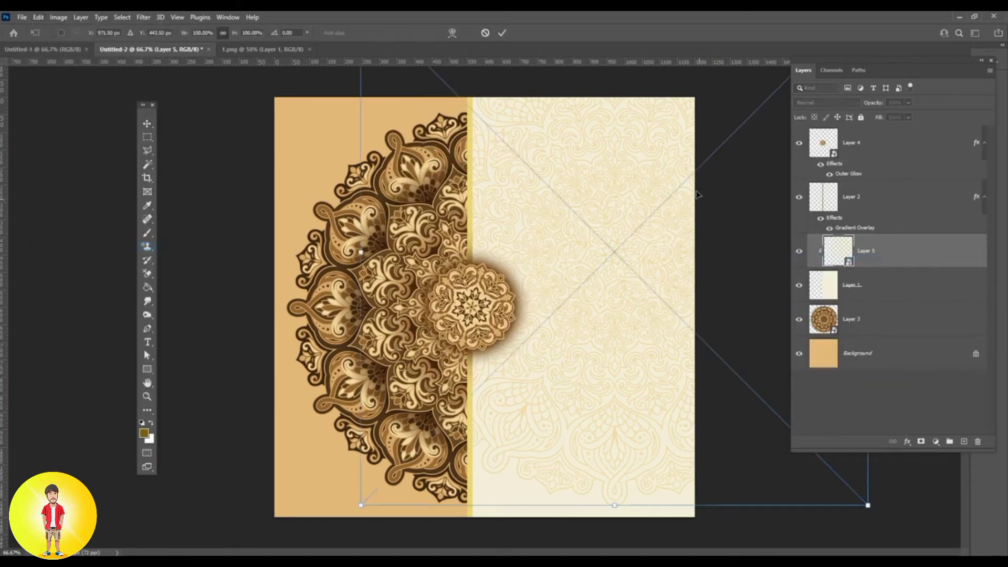
{"action": "left_click_drag", "start_coordinate": [868, 506], "coordinate": [689, 423]}
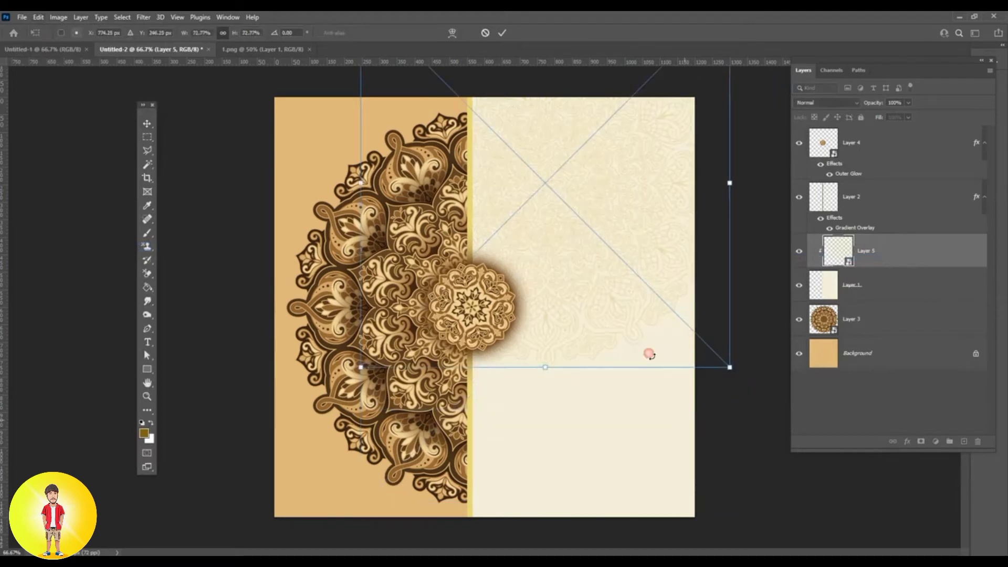
{"action": "left_click_drag", "start_coordinate": [591, 223], "coordinate": [510, 320]}
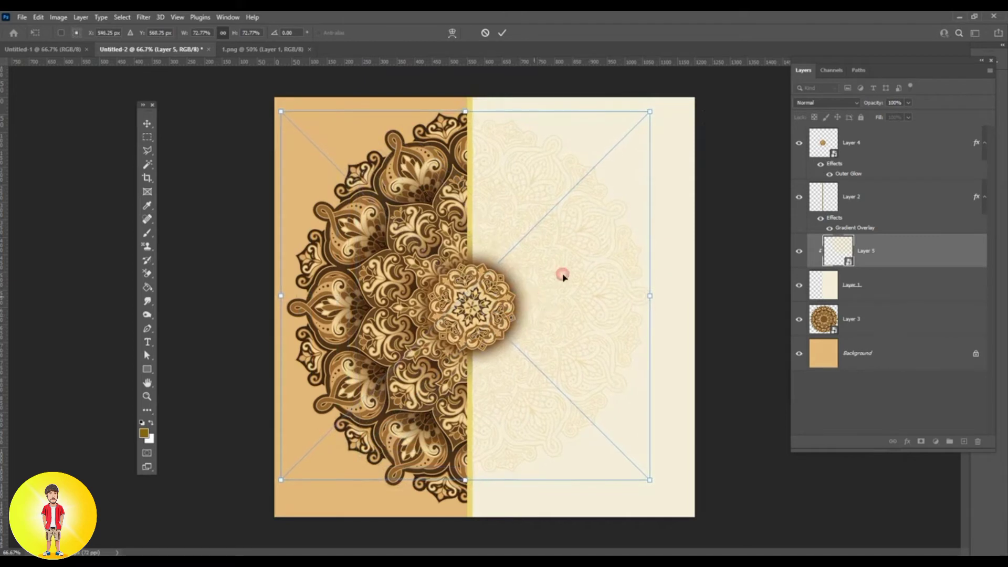
{"action": "left_click_drag", "start_coordinate": [653, 486], "coordinate": [679, 508]}
{"action": "left_click", "coordinate": [657, 478]}
{"action": "left_click_drag", "start_coordinate": [595, 409], "coordinate": [587, 410]}
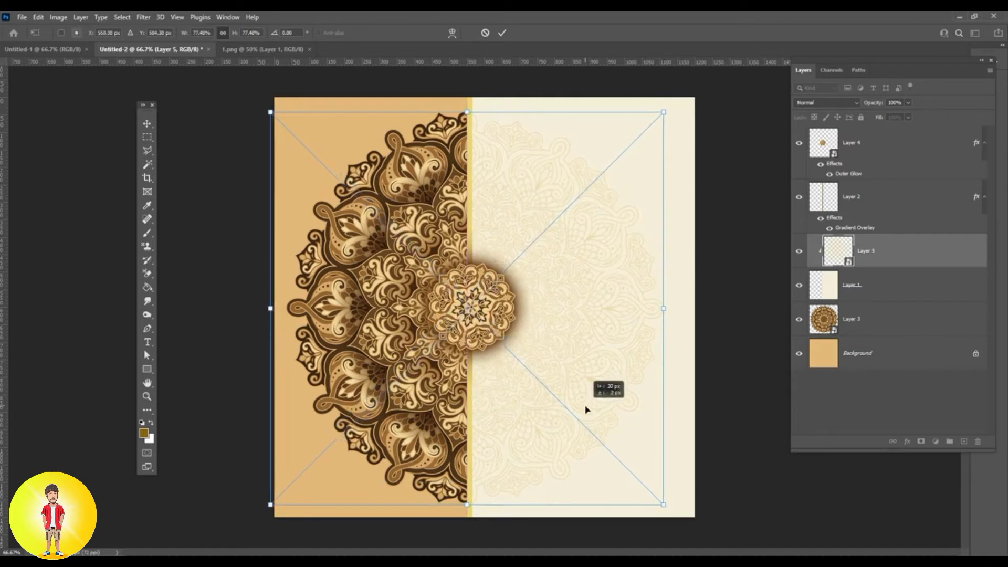
{"action": "key", "text": "Return"}
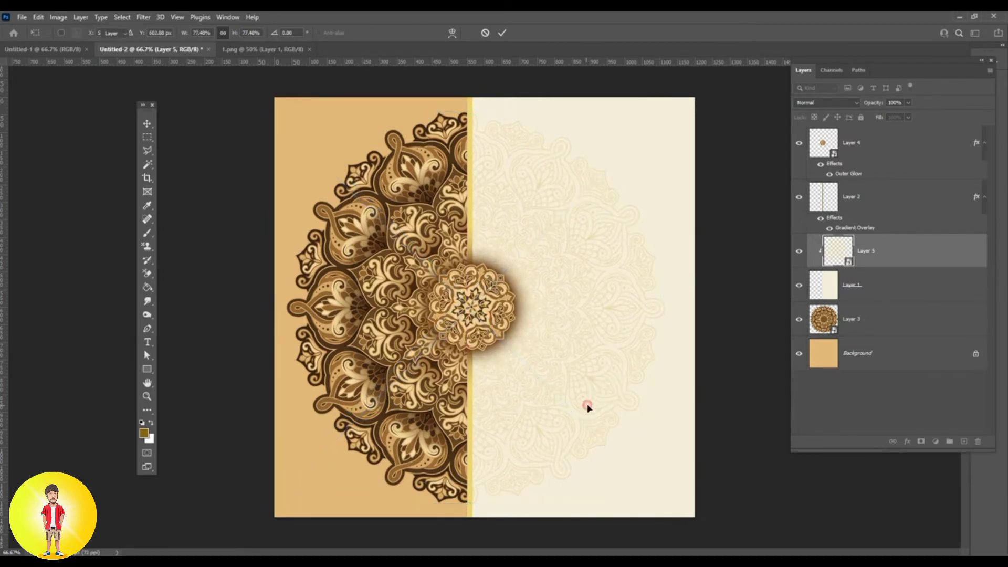
{"action": "key", "text": "ctrl"}
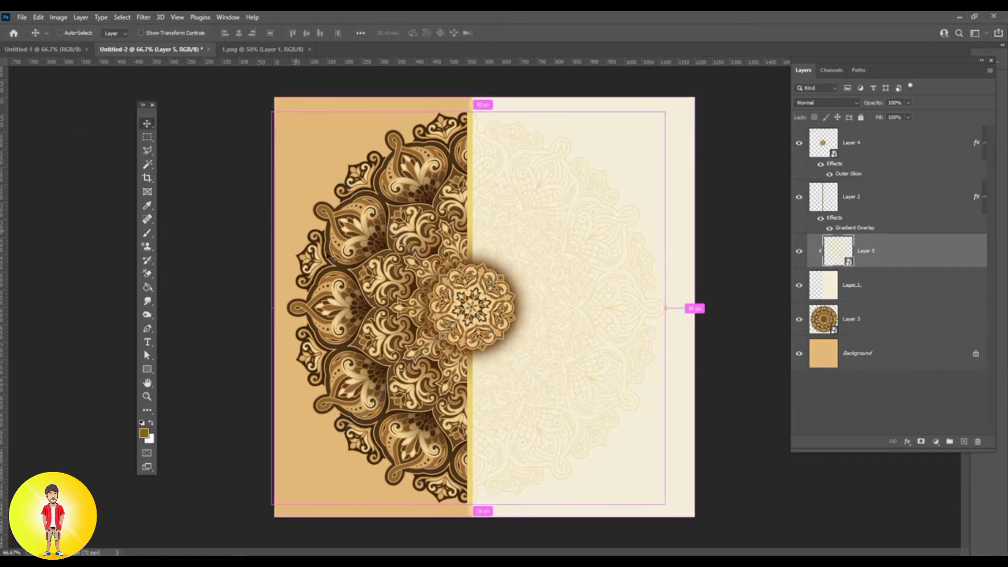
Enlarge the pale mandala proportionally to about 87% and recentre it vertically behind the small mandala on the cream half.
{"action": "left_click", "coordinate": [36, 17]}
{"action": "left_click", "coordinate": [57, 245]}
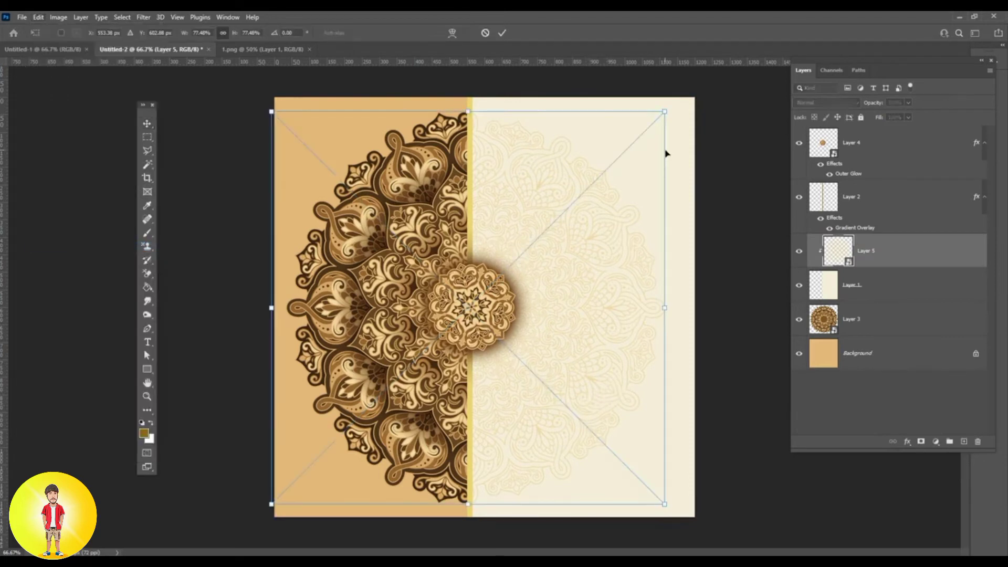
{"action": "left_click_drag", "start_coordinate": [668, 116], "coordinate": [686, 94]}
{"action": "left_click_drag", "start_coordinate": [700, 72], "coordinate": [712, 64]}
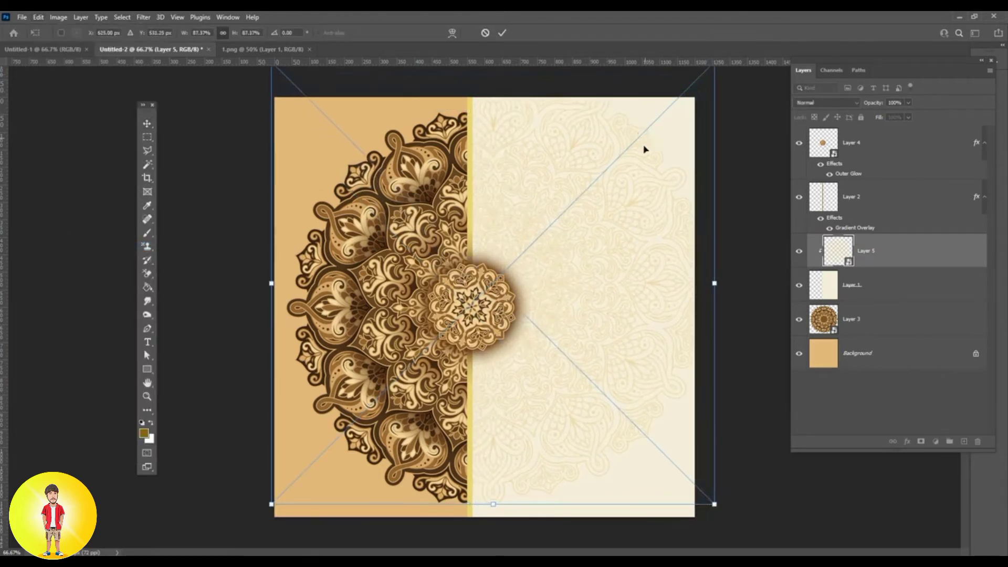
{"action": "left_click_drag", "start_coordinate": [643, 148], "coordinate": [619, 182]}
{"action": "key", "text": "Return"}
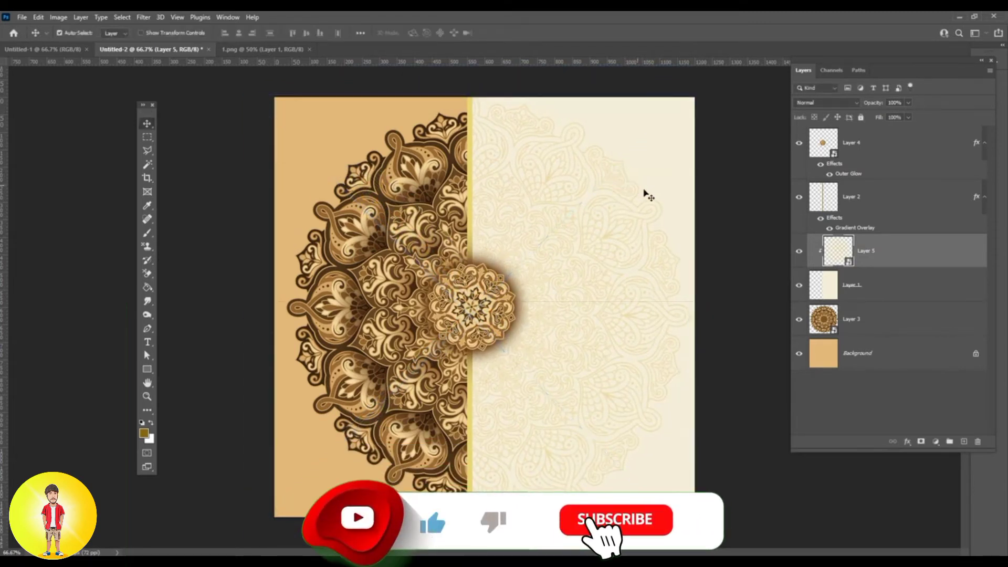
Soften the small central mandala's Outer Glow by lowering its opacity to about 50% and reducing its size.
{"action": "left_click", "coordinate": [893, 319]}
{"action": "left_click", "coordinate": [895, 147]}
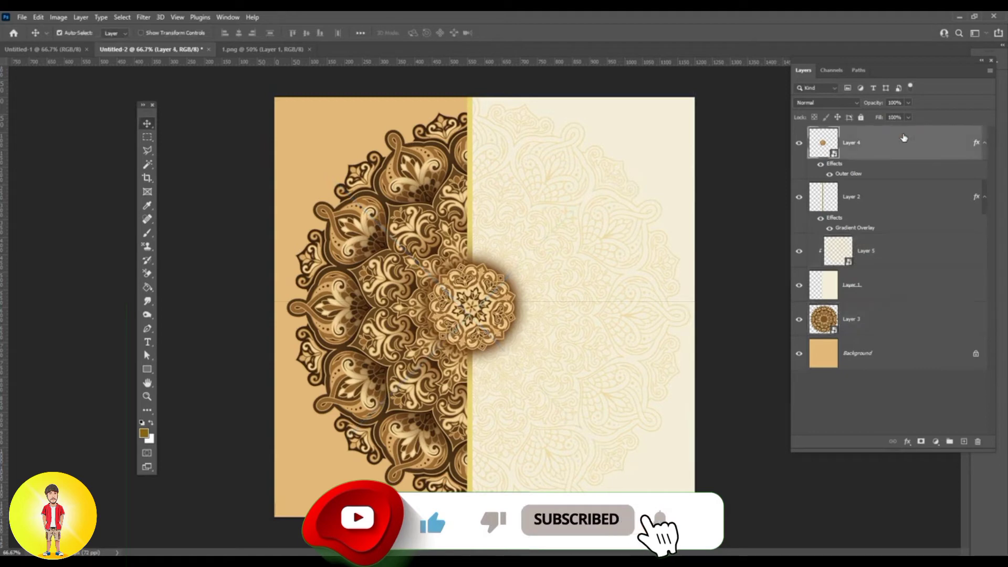
{"action": "right_click", "coordinate": [902, 138]}
{"action": "left_click", "coordinate": [780, 107]}
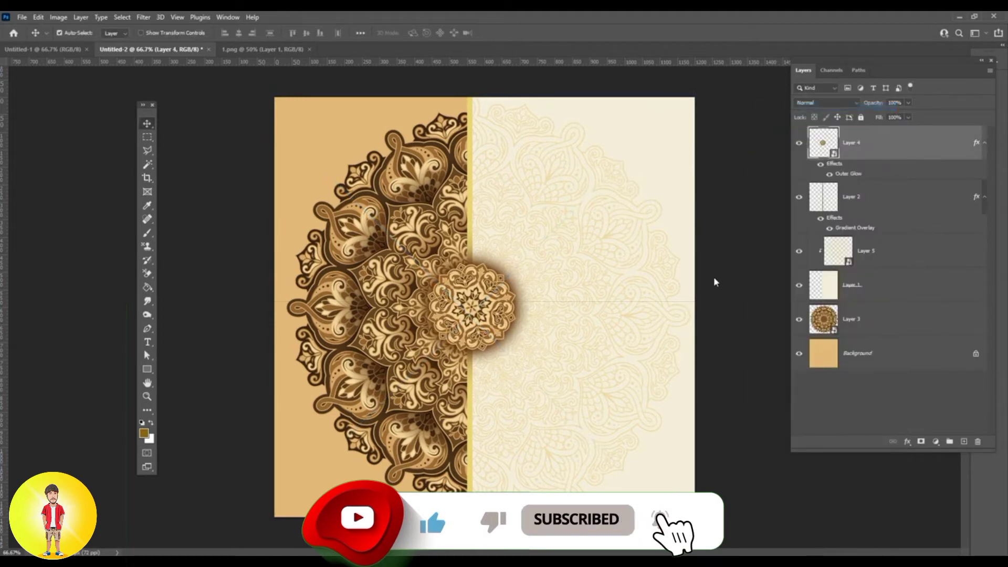
{"action": "left_click", "coordinate": [624, 334]}
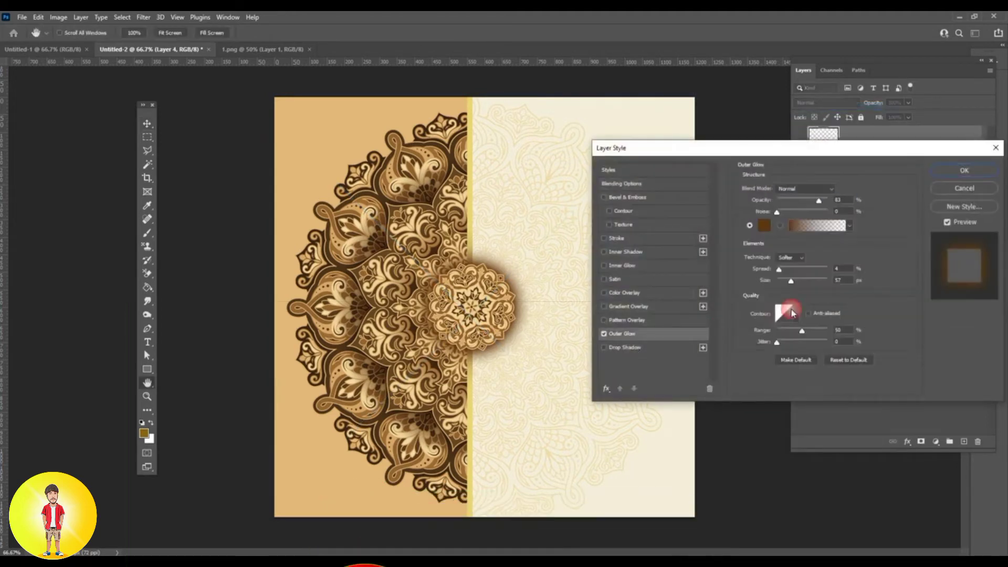
{"action": "left_click_drag", "start_coordinate": [814, 205], "coordinate": [805, 204]}
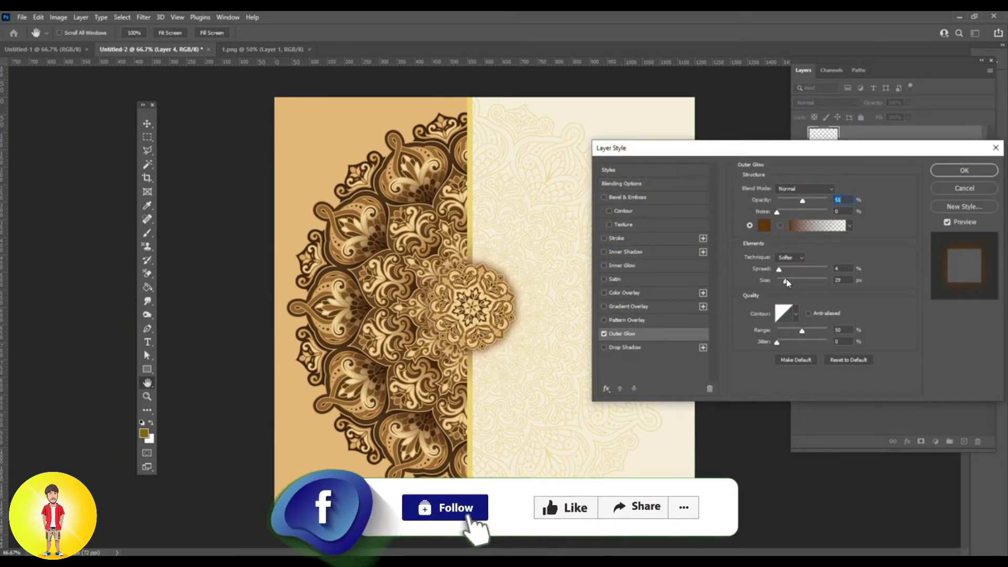
{"action": "left_click", "coordinate": [950, 170]}
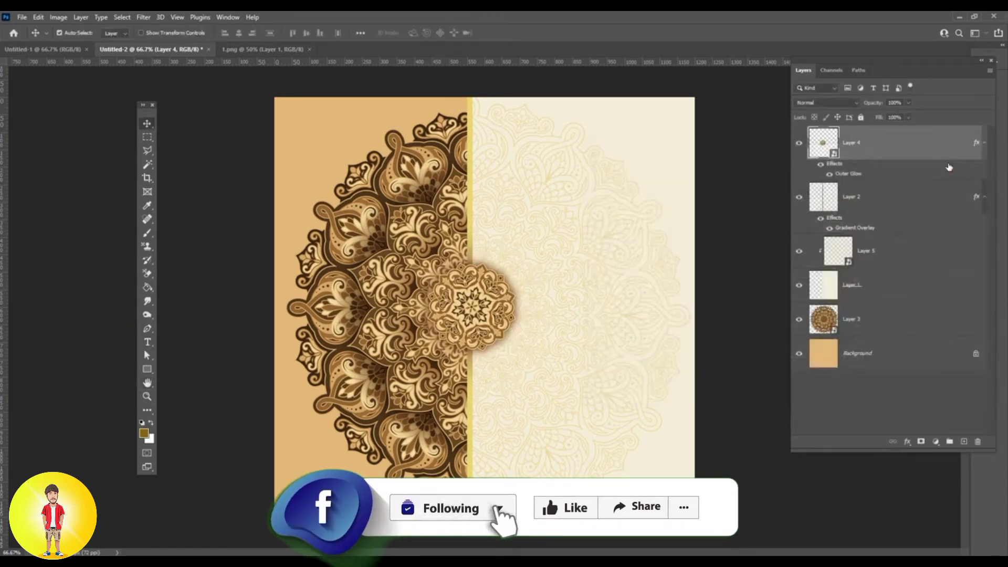
Close 1.png, then open 4.png from the Eid-4 folder and bring its Arabic calligraphy into Untitled-2.
{"action": "left_click", "coordinate": [310, 50]}
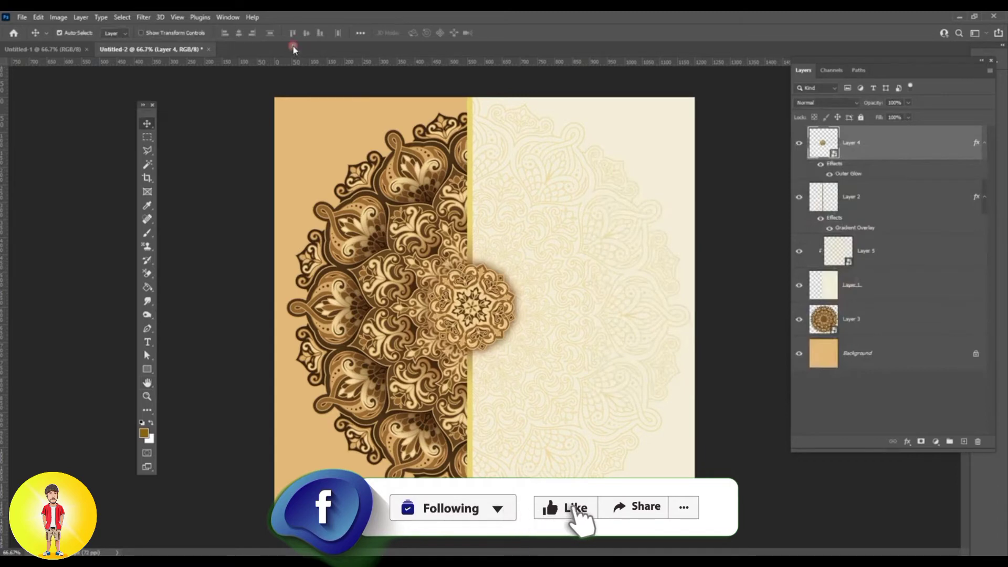
{"action": "left_click", "coordinate": [36, 18]}
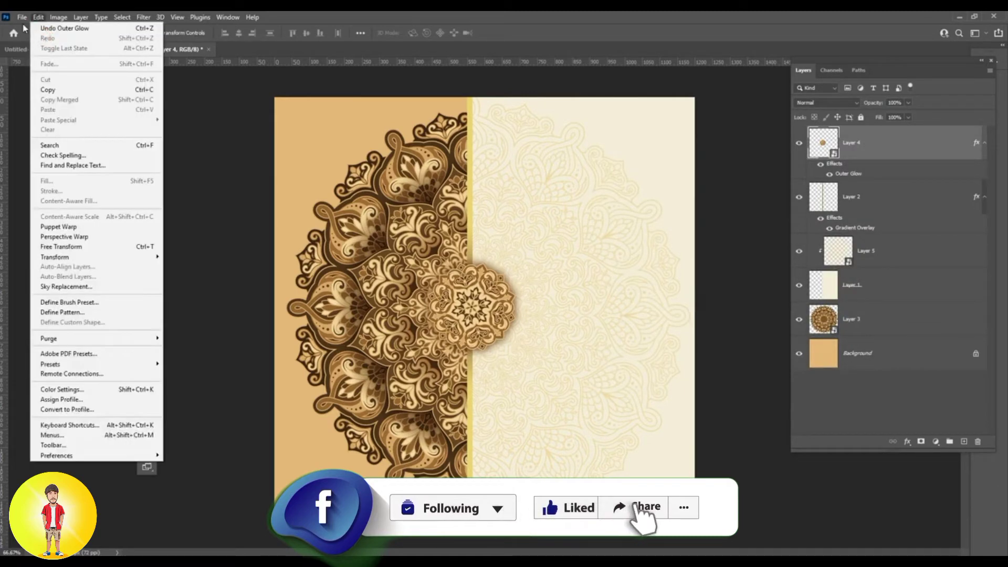
{"action": "mouse_move", "coordinate": [22, 17]}
{"action": "left_click", "coordinate": [21, 38]}
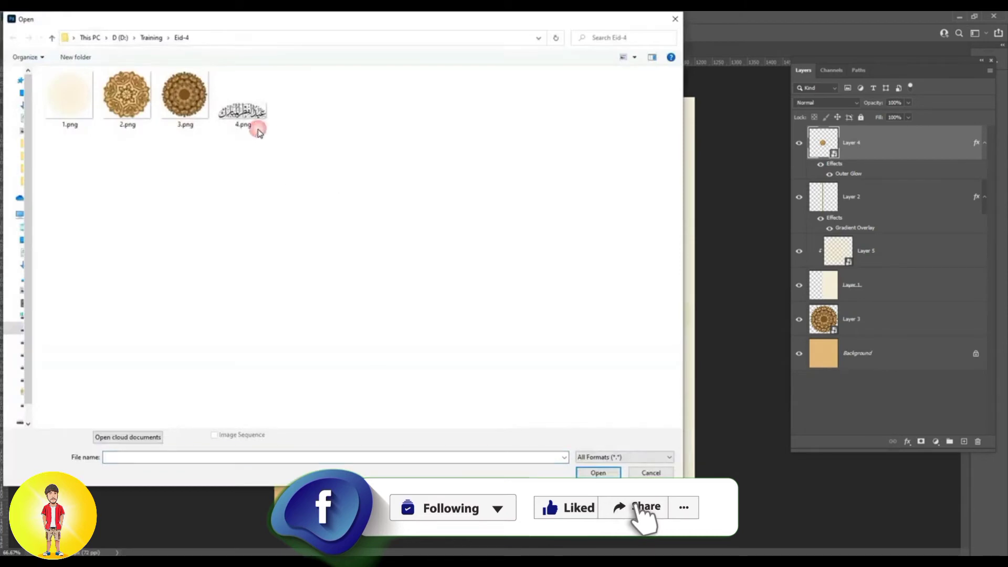
{"action": "double_click", "coordinate": [259, 125]}
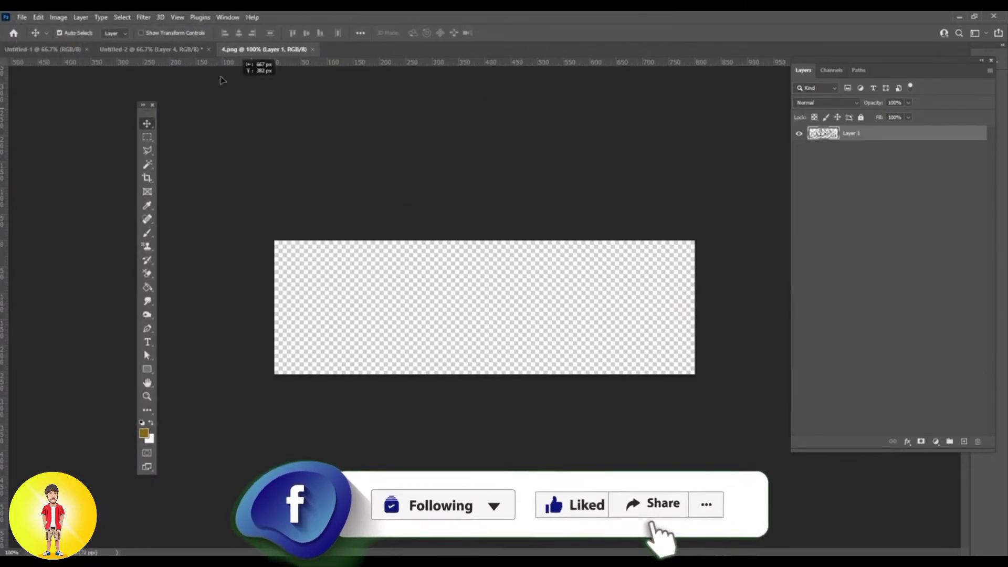
{"action": "left_click", "coordinate": [184, 51]}
{"action": "key", "text": "ctrl+v"}
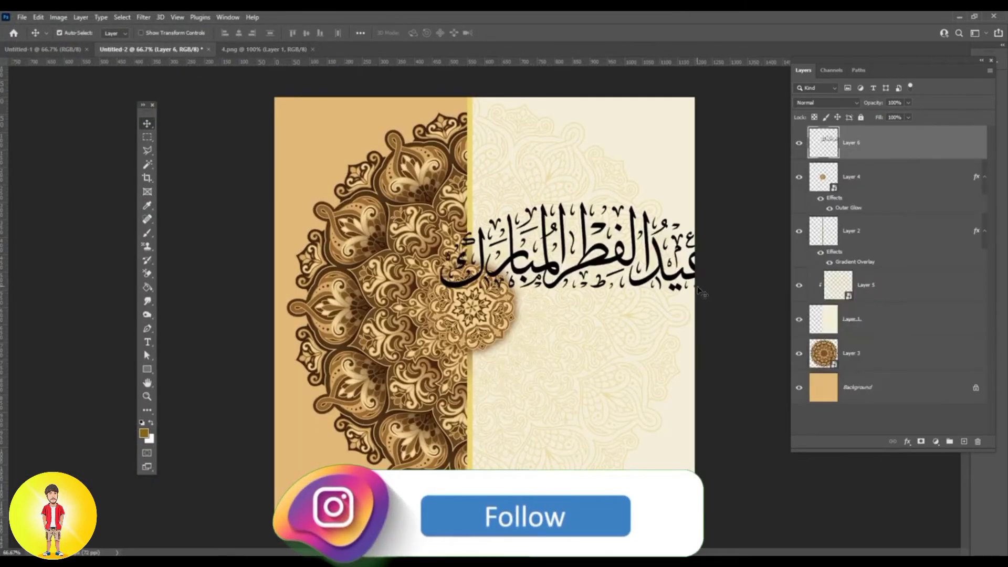
Convert the calligraphy layer to a Smart Object, scale it proportionally to about 62% and place it on the cream half.
{"action": "right_click", "coordinate": [880, 142]}
{"action": "left_click", "coordinate": [766, 258]}
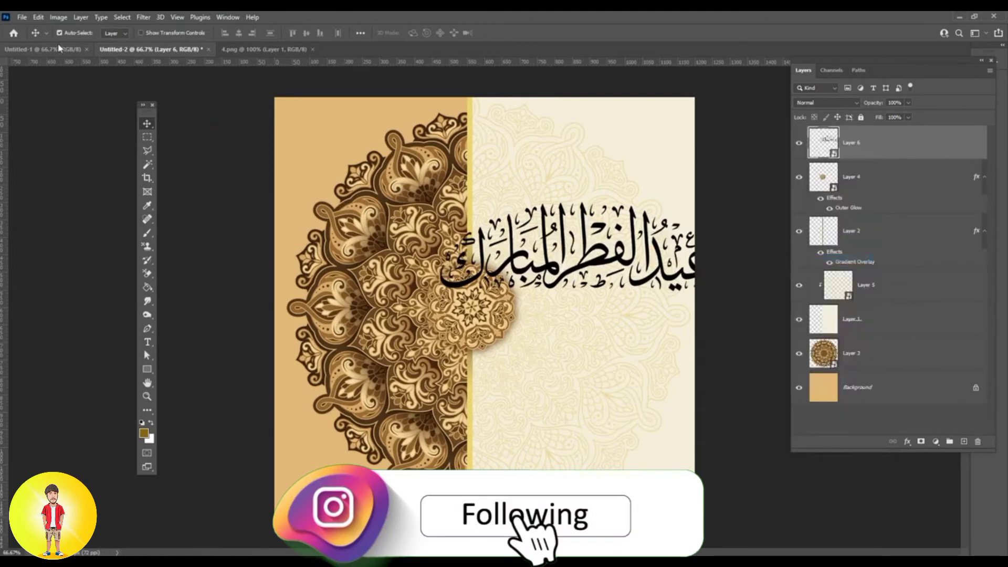
{"action": "left_click", "coordinate": [40, 19]}
{"action": "left_click", "coordinate": [61, 246]}
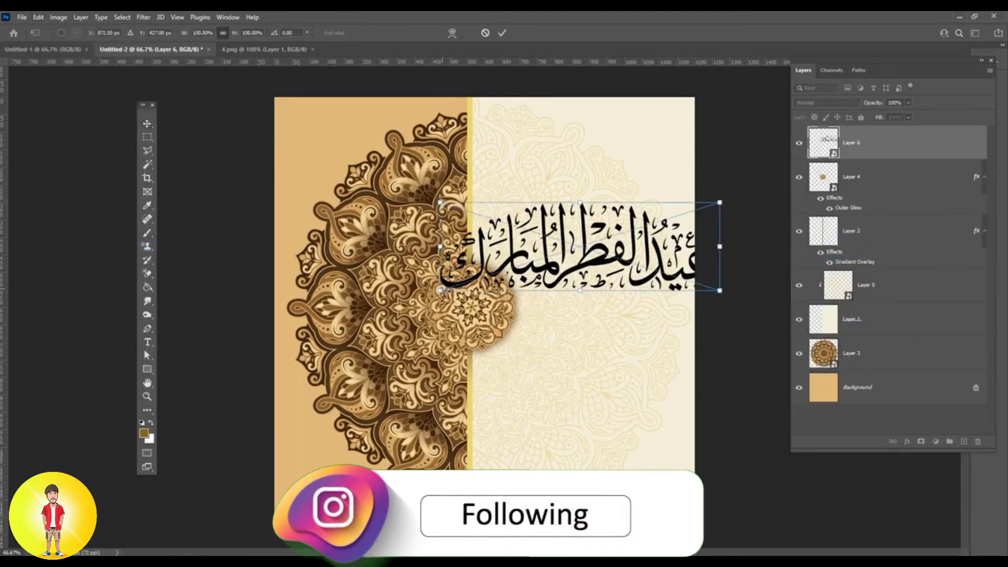
{"action": "left_click_drag", "start_coordinate": [462, 275], "coordinate": [506, 268]}
{"action": "left_click_drag", "start_coordinate": [642, 252], "coordinate": [674, 196]}
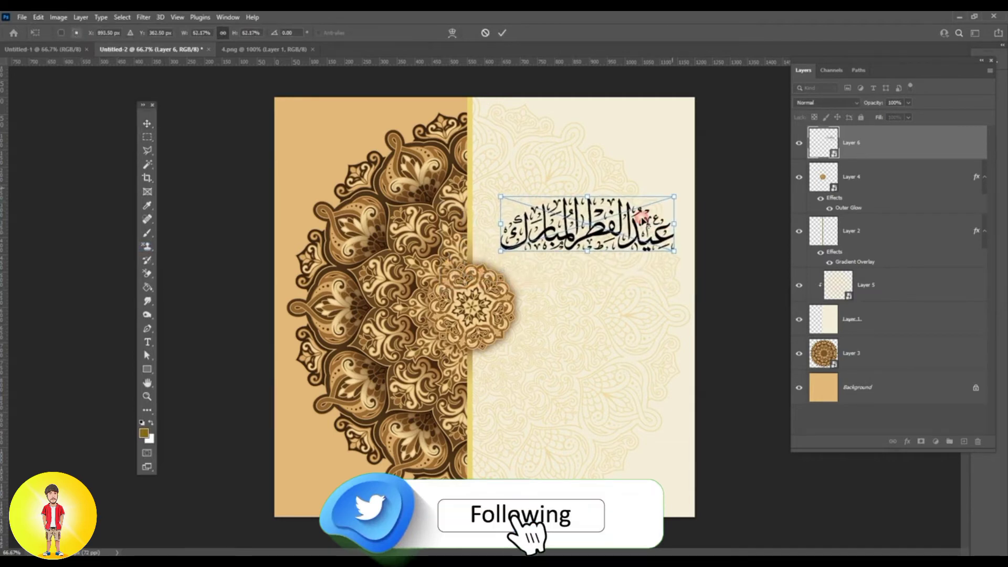
{"action": "left_click_drag", "start_coordinate": [617, 233], "coordinate": [624, 253]}
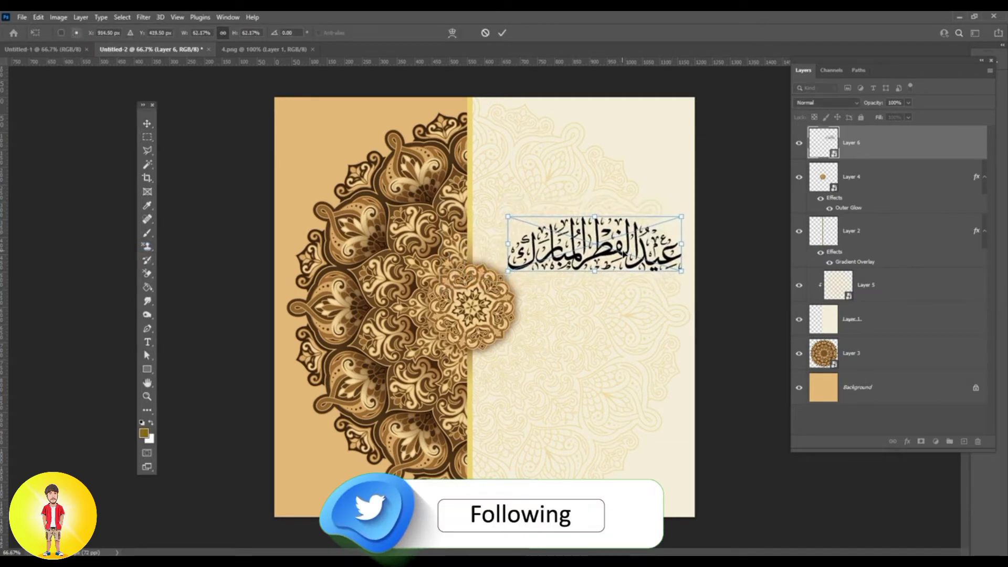
{"action": "key", "text": "Return"}
Give the calligraphy a brown-to-gold Gradient Overlay and a black Drop Shadow with 14% opacity, 16% spread and 6 px size.
{"action": "right_click", "coordinate": [923, 153]}
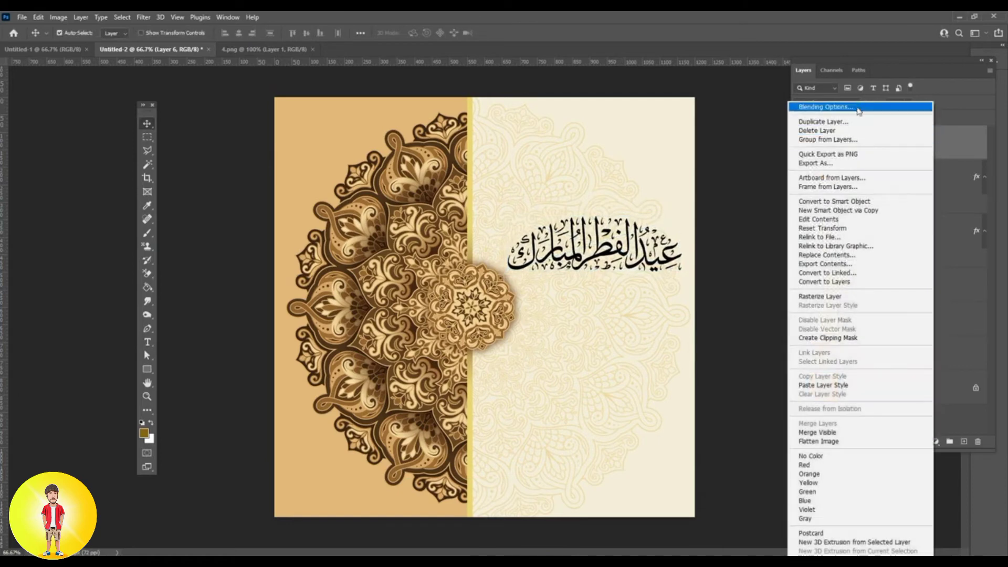
{"action": "left_click", "coordinate": [825, 107]}
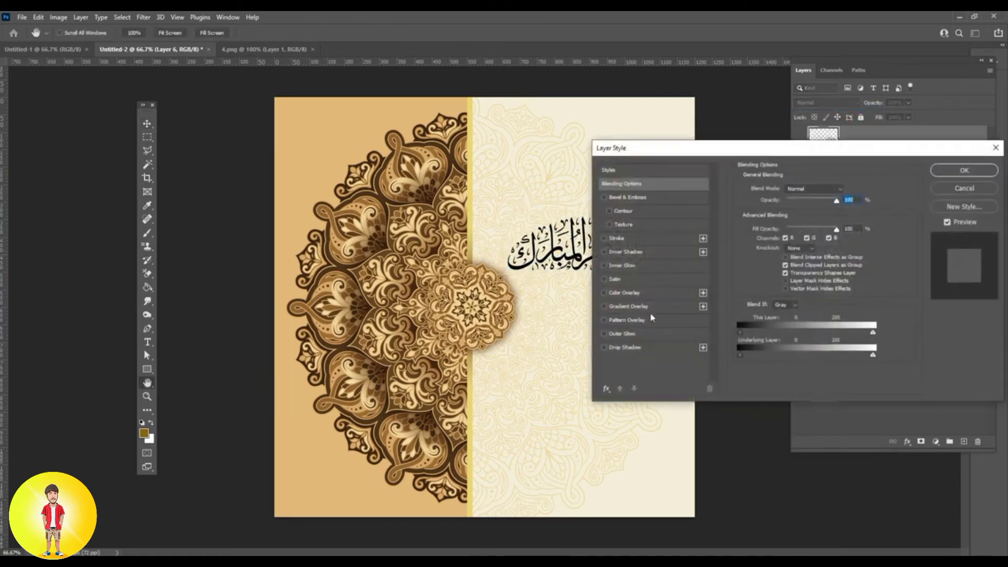
{"action": "left_click", "coordinate": [665, 306]}
{"action": "left_click_drag", "start_coordinate": [683, 148], "coordinate": [705, 273]}
{"action": "left_click", "coordinate": [667, 473]}
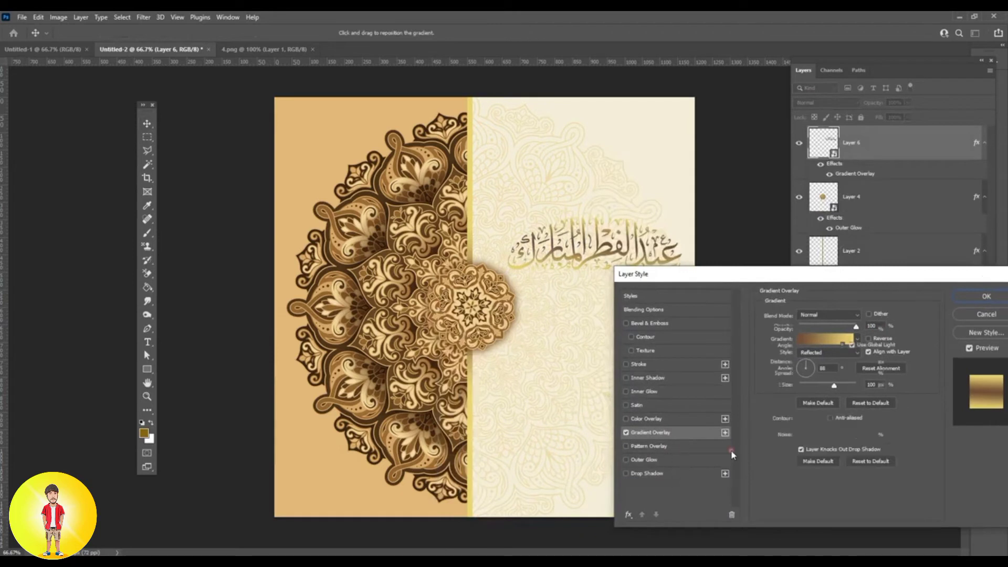
{"action": "left_click_drag", "start_coordinate": [825, 332], "coordinate": [806, 332]}
{"action": "left_click_drag", "start_coordinate": [810, 388], "coordinate": [805, 364]}
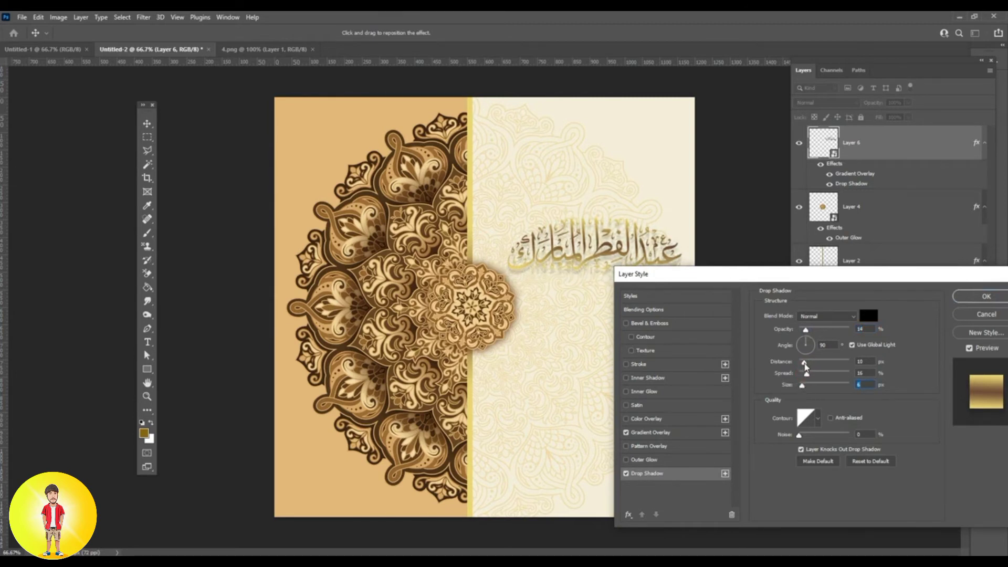
{"action": "left_click_drag", "start_coordinate": [793, 278], "coordinate": [619, 328]}
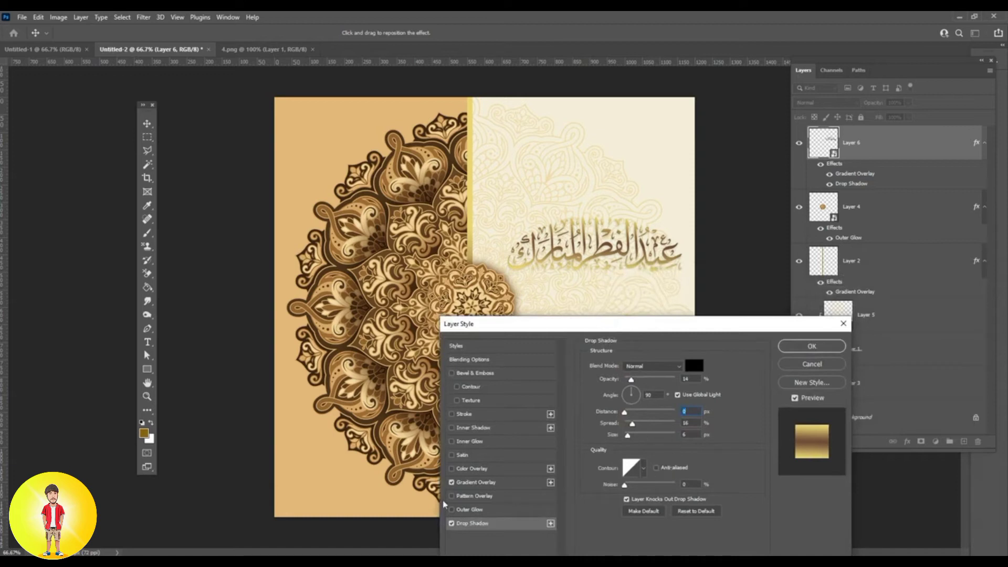
{"action": "left_click", "coordinate": [516, 482]}
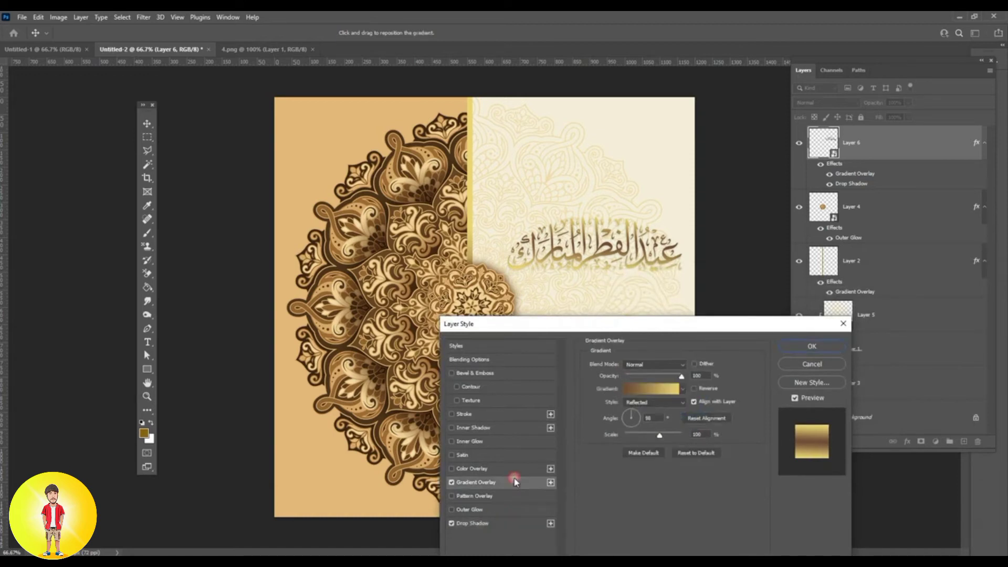
{"action": "left_click", "coordinate": [695, 389]}
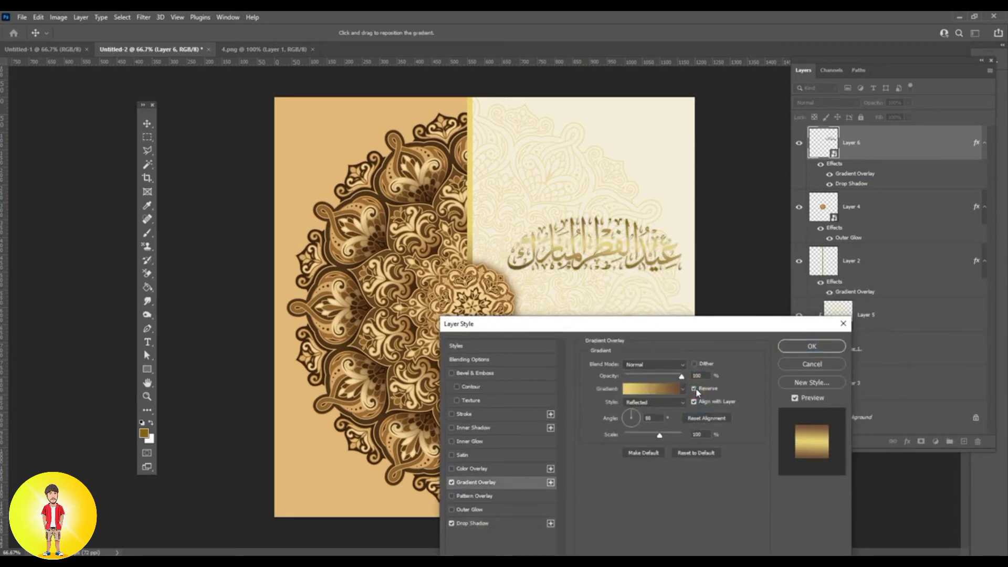
{"action": "left_click", "coordinate": [695, 389]}
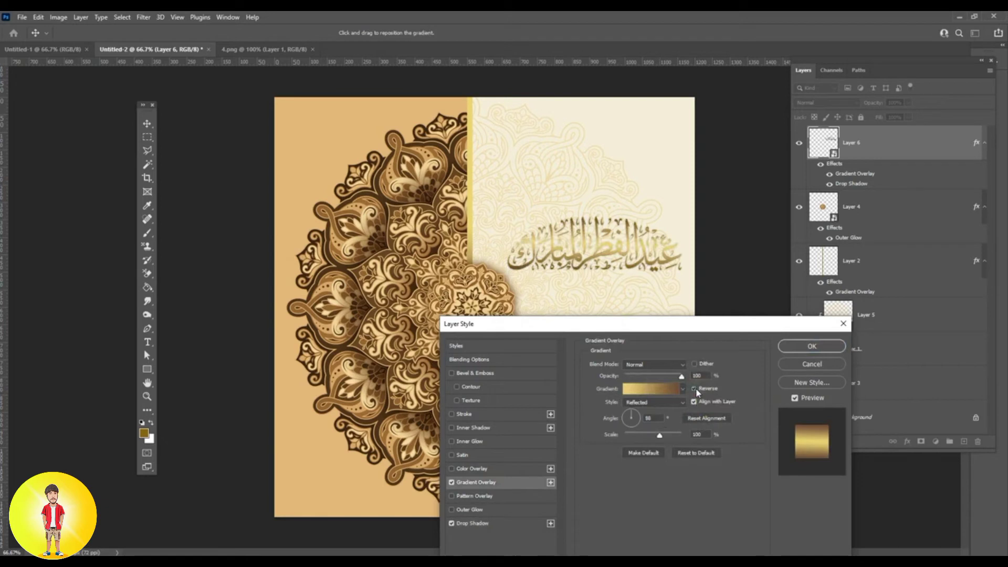
{"action": "left_click", "coordinate": [661, 391]}
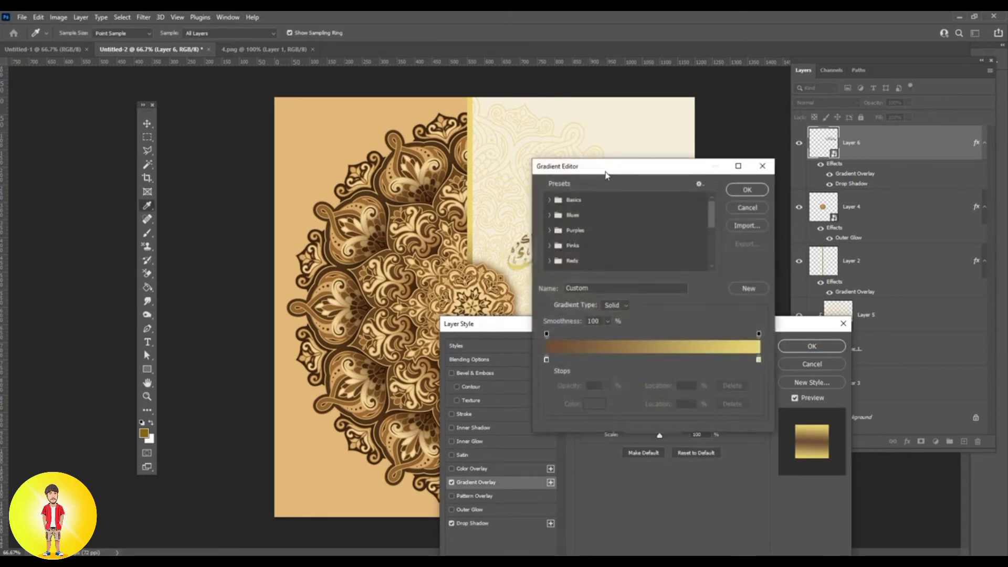
{"action": "left_click_drag", "start_coordinate": [606, 175], "coordinate": [807, 187]}
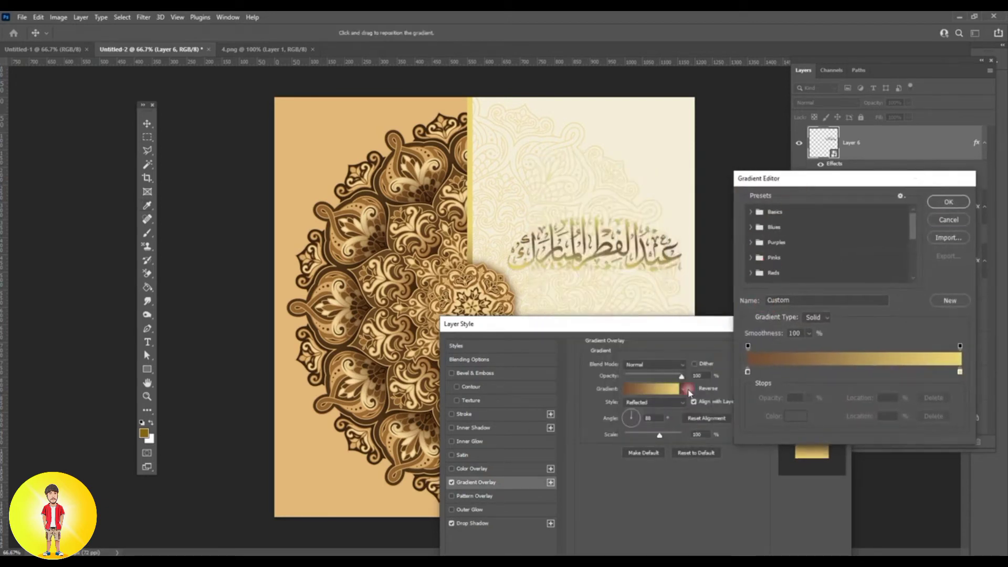
{"action": "key", "text": "Return"}
Set the style of the calligraphy's Gradient Overlay to Linear.
{"action": "left_click", "coordinate": [666, 403]}
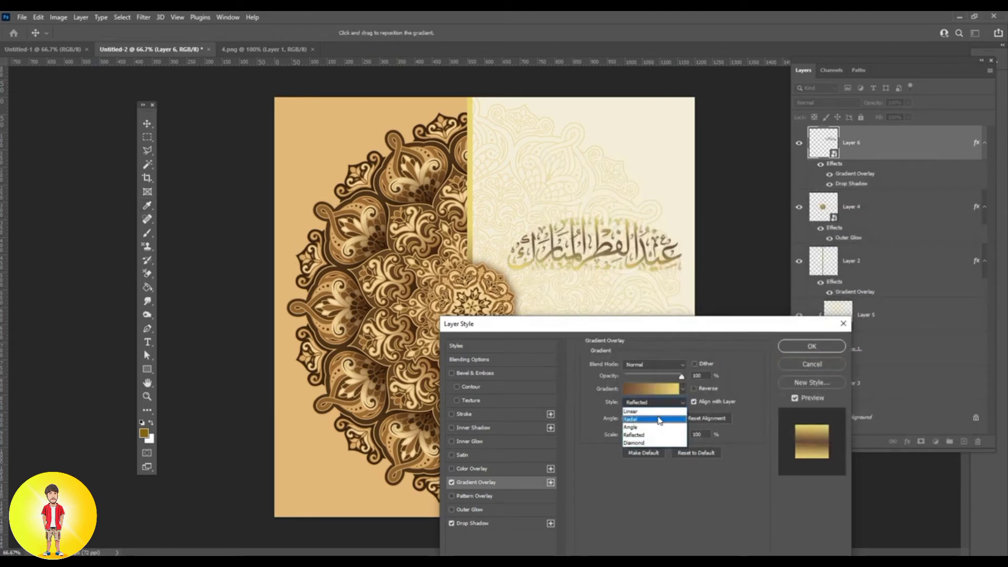
{"action": "left_click", "coordinate": [657, 412]}
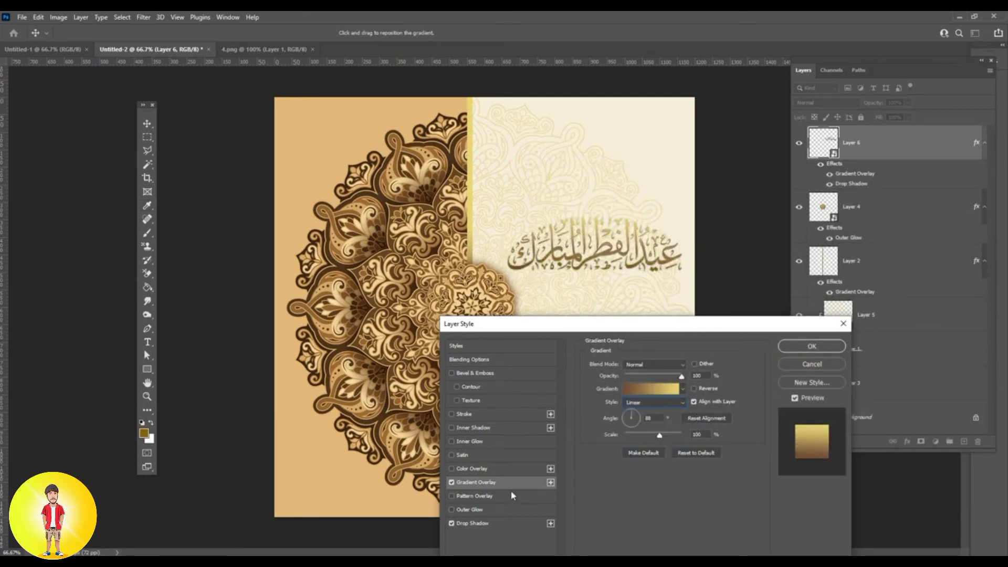
Add a 10 px Stroke to the calligraphy with a solid Color fill and its position set to Outside.
{"action": "left_click", "coordinate": [491, 415]}
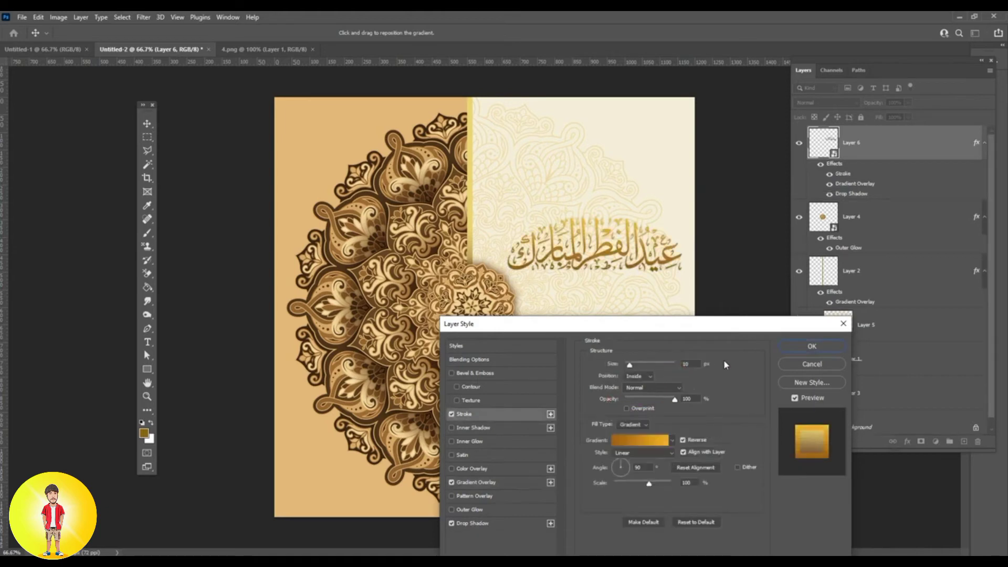
{"action": "left_click", "coordinate": [673, 440]}
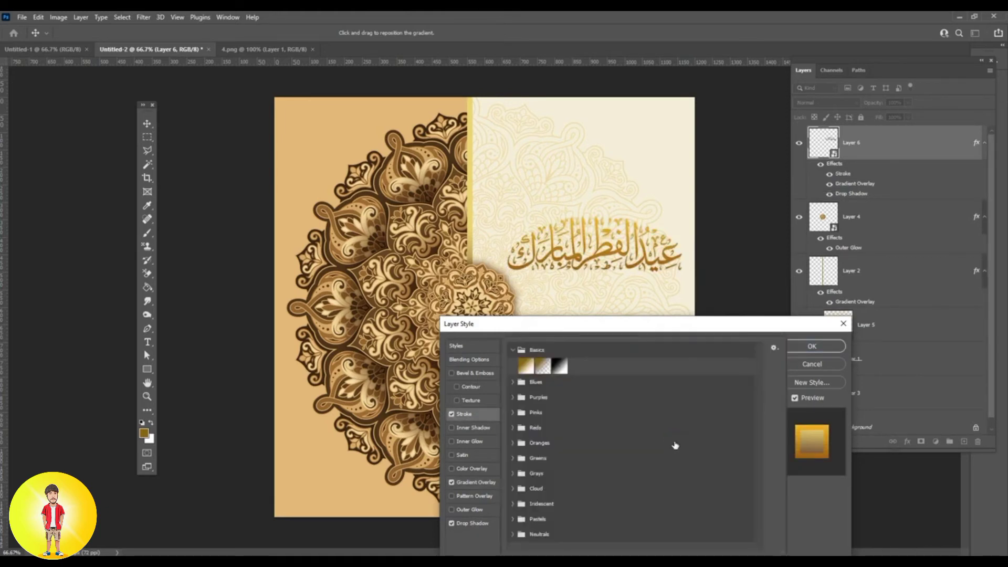
{"action": "left_click", "coordinate": [802, 501]}
{"action": "left_click", "coordinate": [633, 424]}
{"action": "left_click", "coordinate": [632, 430]}
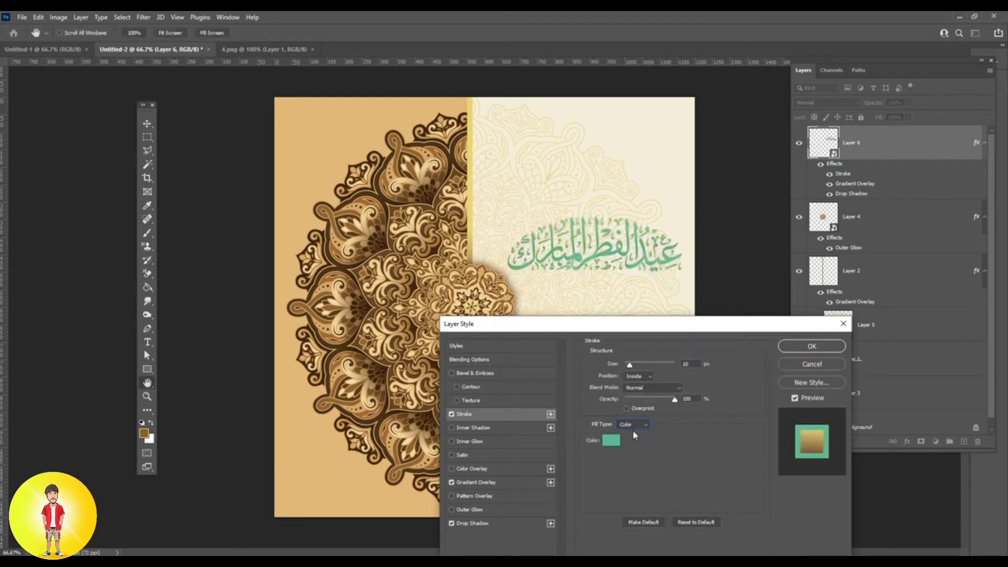
{"action": "left_click", "coordinate": [638, 376]}
{"action": "left_click", "coordinate": [641, 386]}
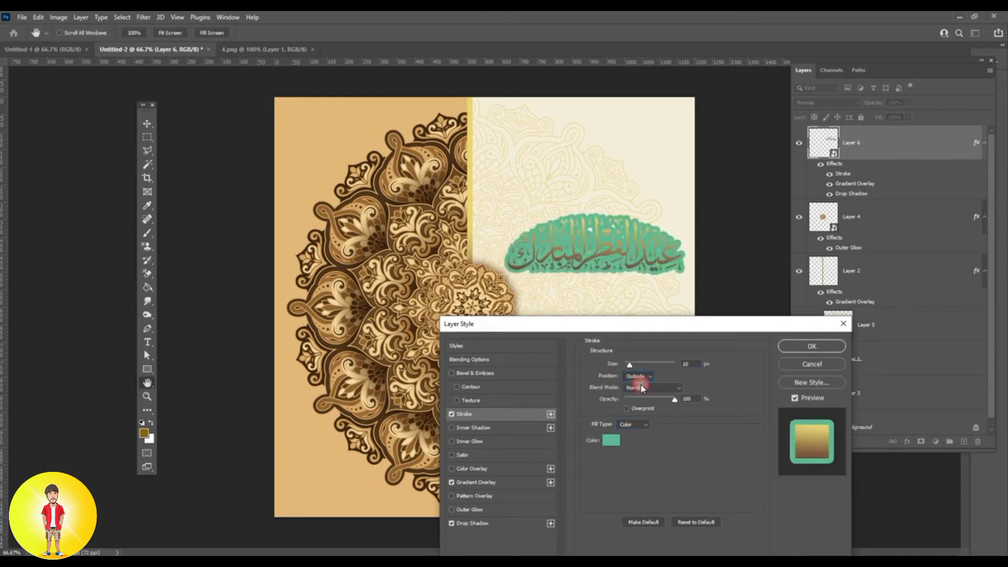
Set the calligraphy's stroke colour to a dark brown sampled from the large brown mandala.
{"action": "left_click", "coordinate": [611, 440]}
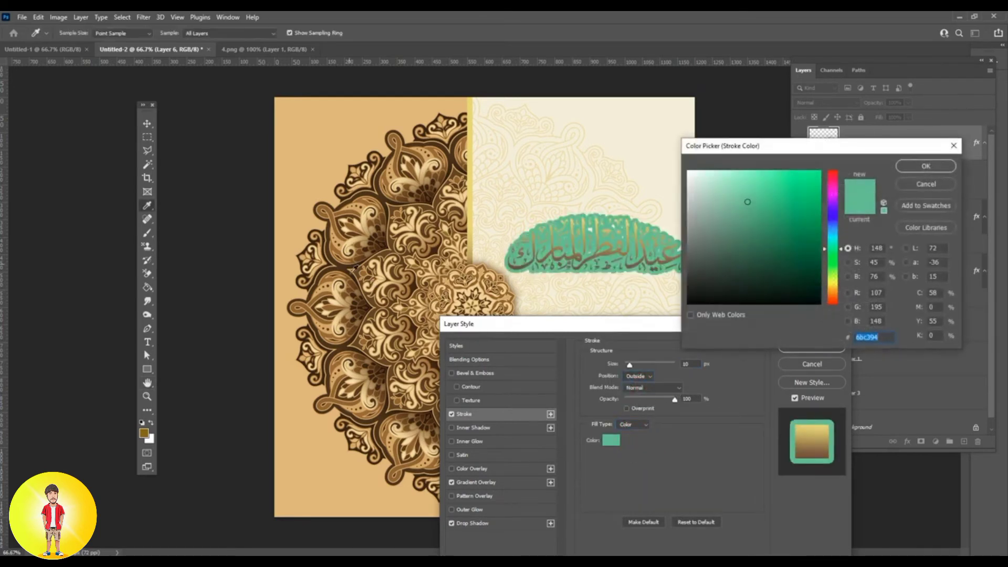
{"action": "left_click", "coordinate": [353, 270]}
{"action": "left_click", "coordinate": [925, 167]}
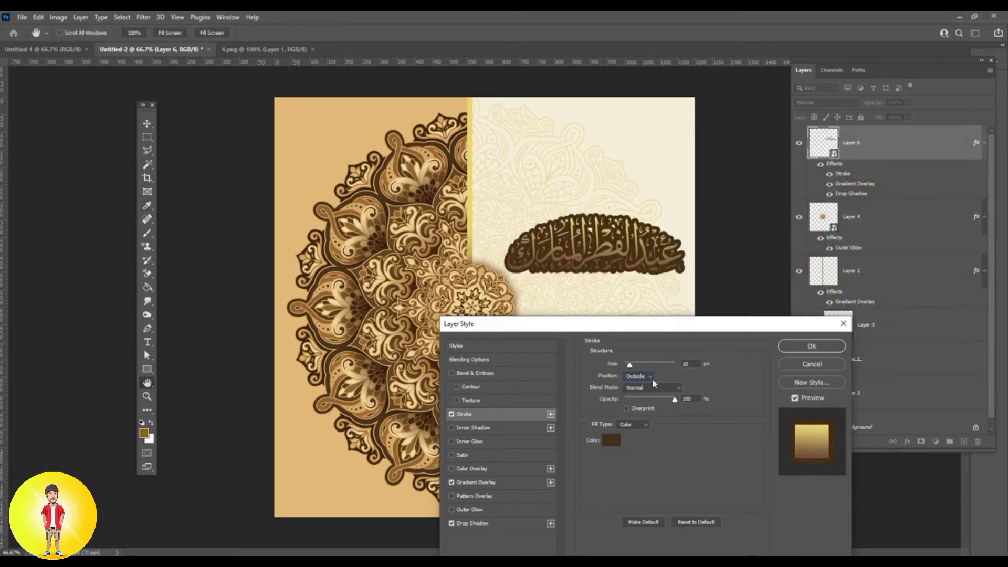
Reduce the calligraphy's stroke to 1 px and set its position to Center.
{"action": "left_click_drag", "start_coordinate": [629, 367], "coordinate": [634, 393]}
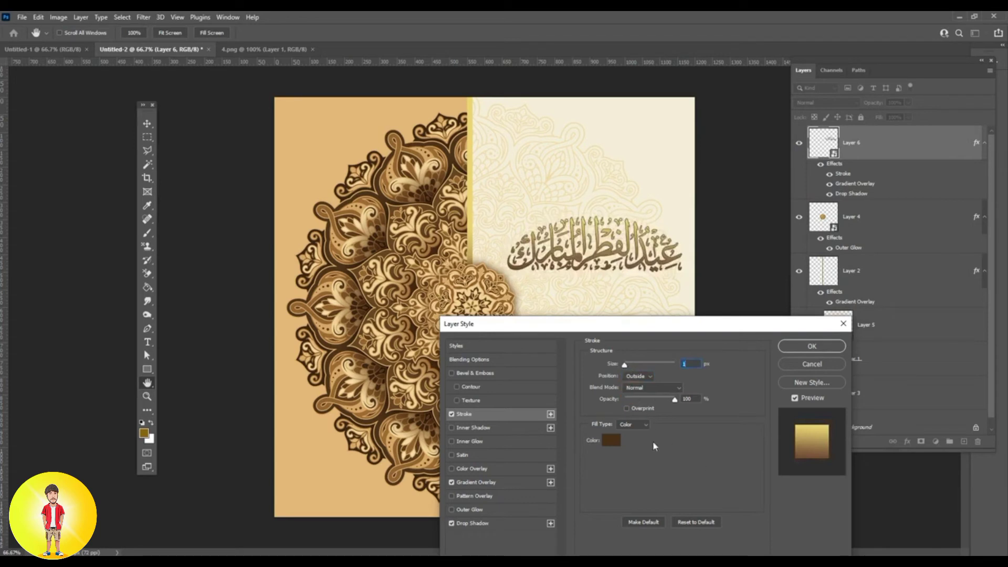
{"action": "left_click", "coordinate": [643, 376]}
{"action": "left_click", "coordinate": [642, 401]}
{"action": "left_click", "coordinate": [823, 347]}
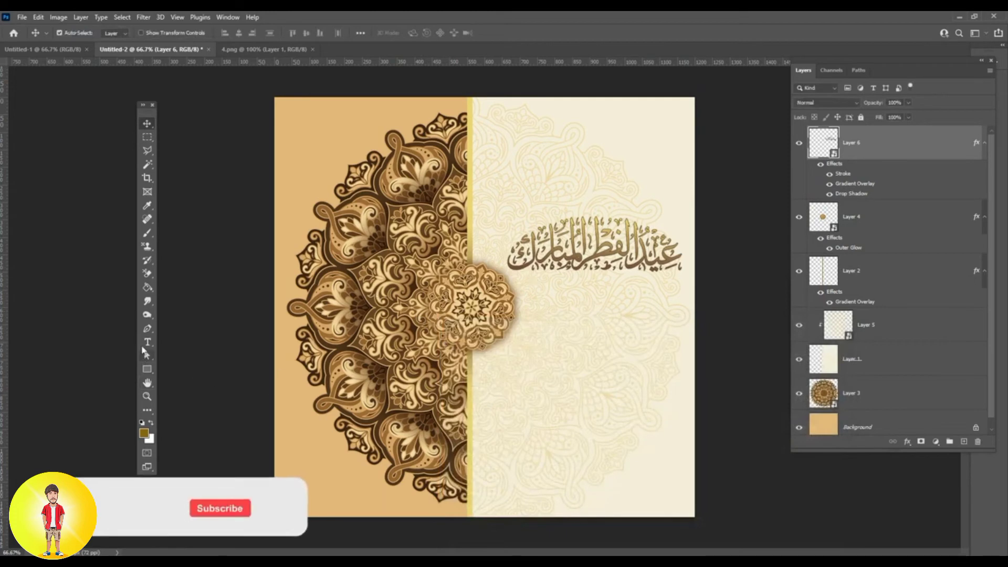
Add the text EID MUBARAK on the cream half below the calligraphy at a size of 30 pt.
{"action": "left_click", "coordinate": [147, 342]}
{"action": "left_click", "coordinate": [564, 347]}
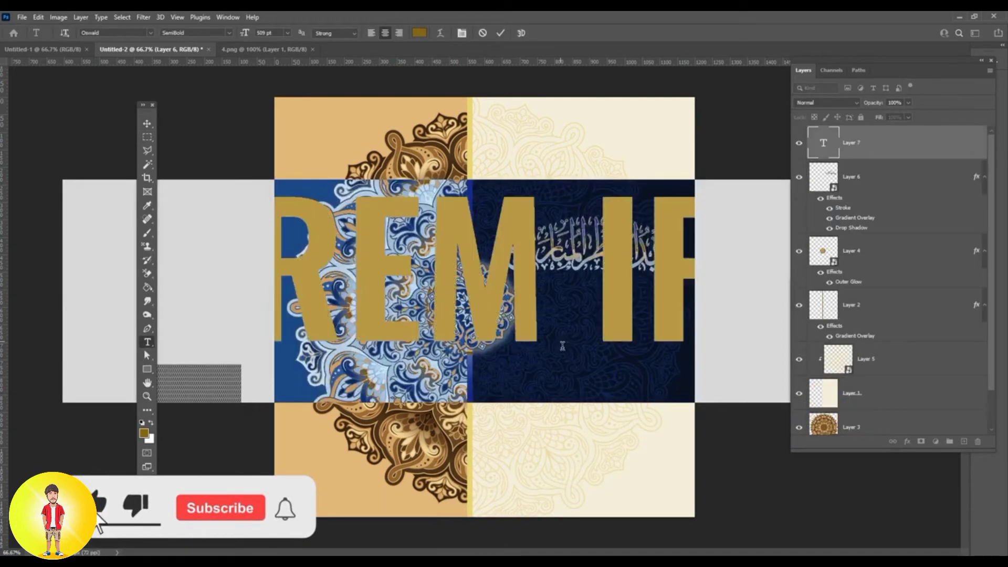
{"action": "type", "text": "EID M"}
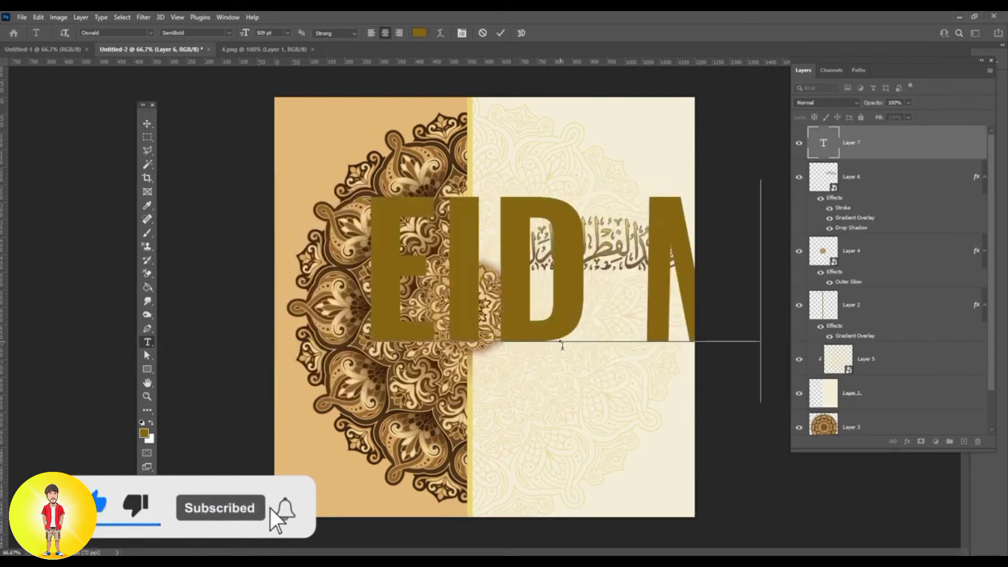
{"action": "type", "text": "UBA"}
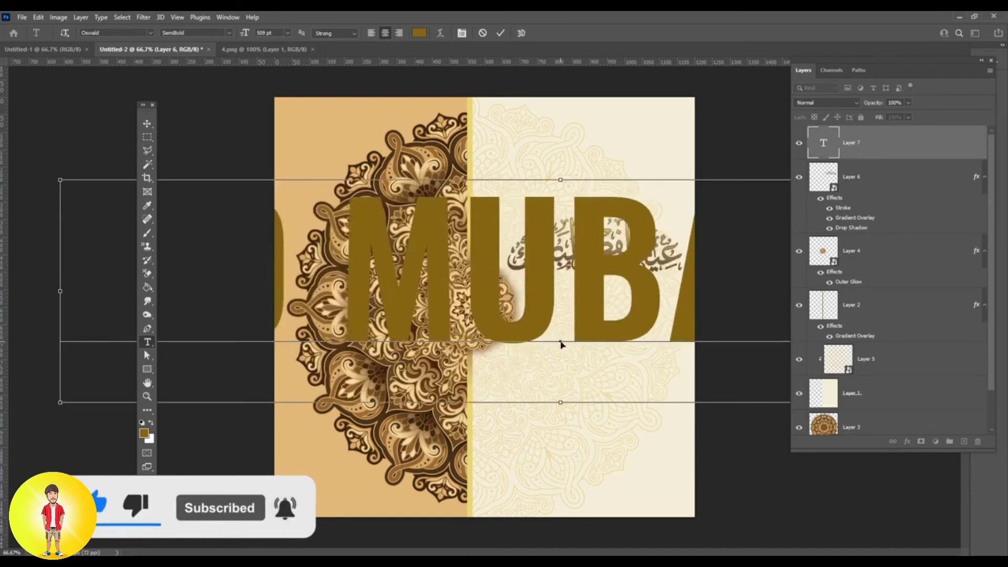
{"action": "left_click", "coordinate": [288, 33]}
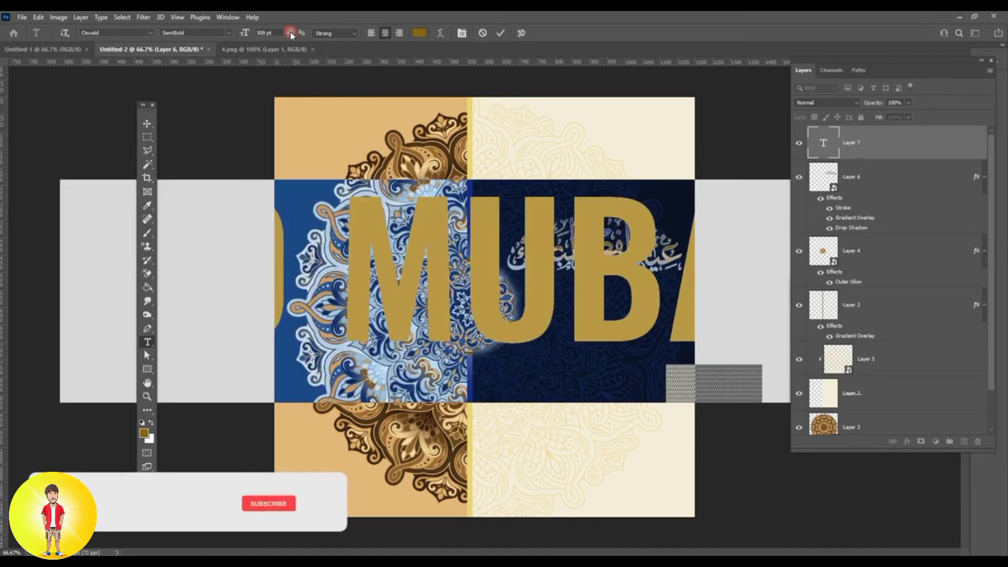
{"action": "left_click", "coordinate": [273, 134]}
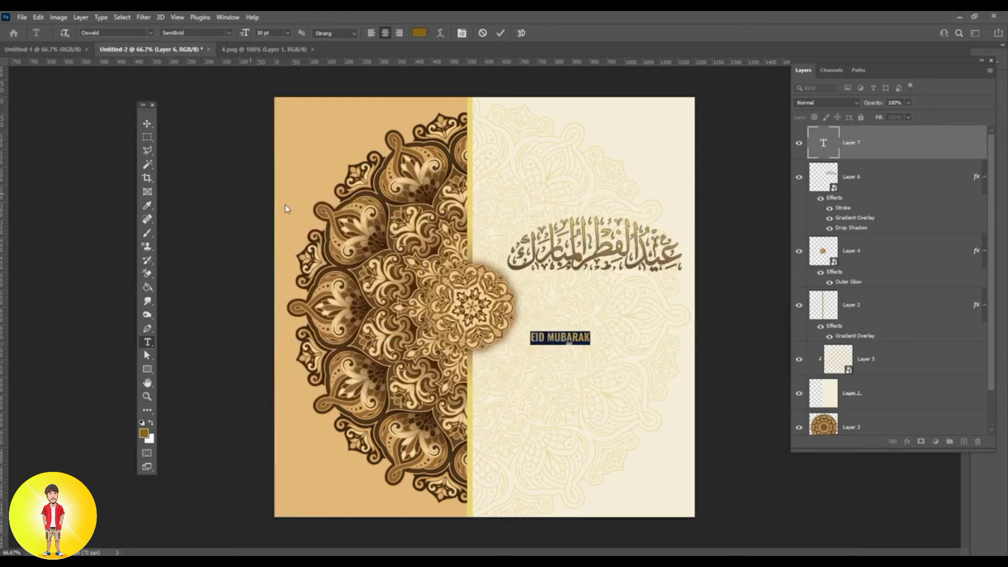
{"action": "left_click", "coordinate": [560, 362], "text": "ctrl"}
{"action": "left_click", "coordinate": [546, 409]}
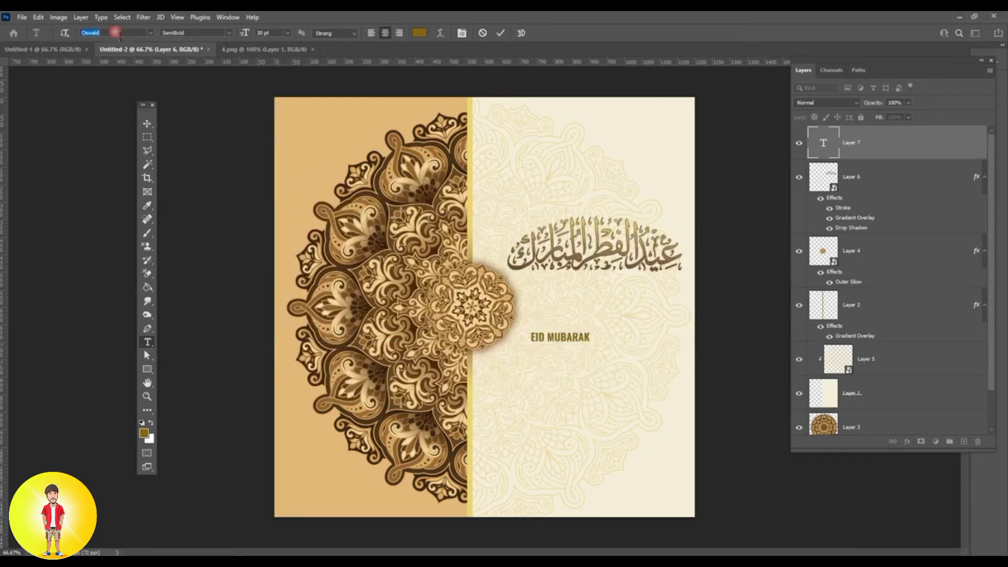
Set the EID MUBARAK text to Abhaya Libre at 51 pt and place it beneath the calligraphy.
{"action": "key", "text": "Down"}
{"action": "key", "text": "Down"}
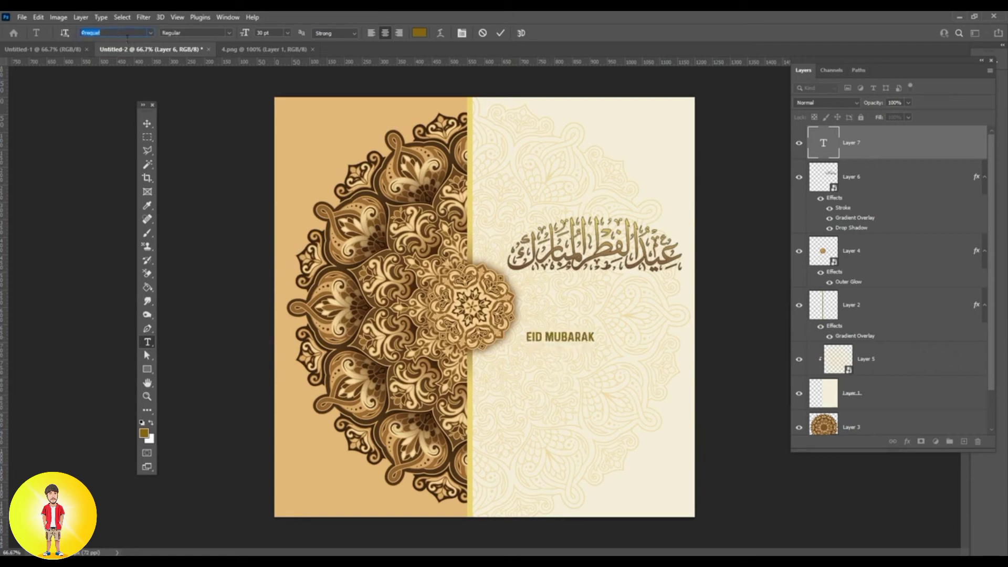
{"action": "left_click", "coordinate": [153, 34]}
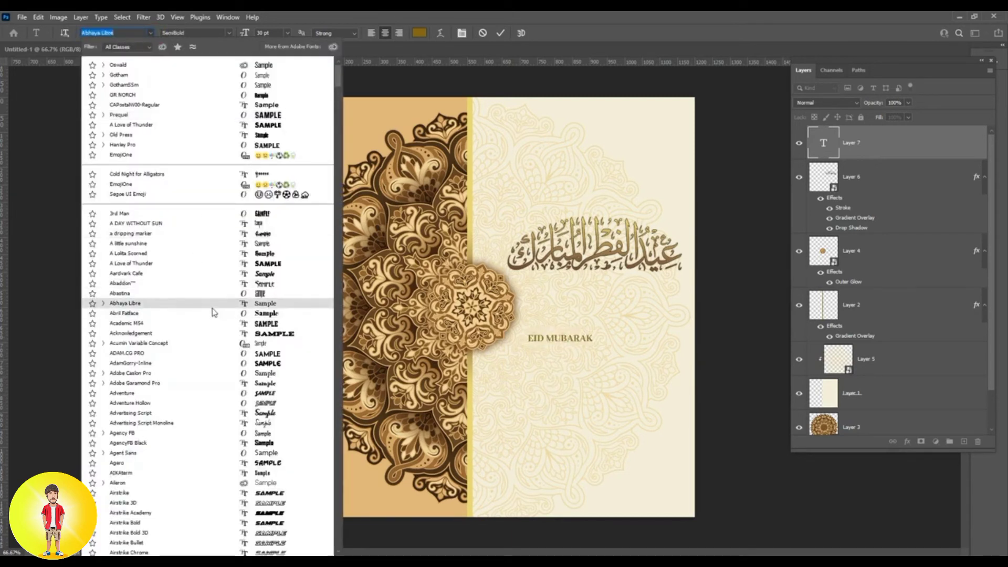
{"action": "left_click", "coordinate": [167, 304]}
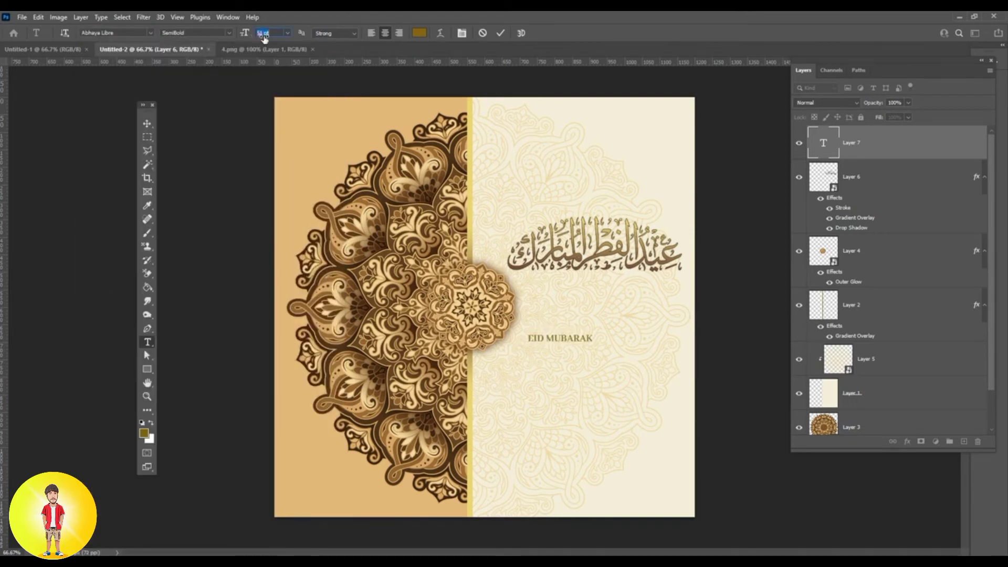
{"action": "key", "text": "Return"}
{"action": "left_click", "coordinate": [147, 125]}
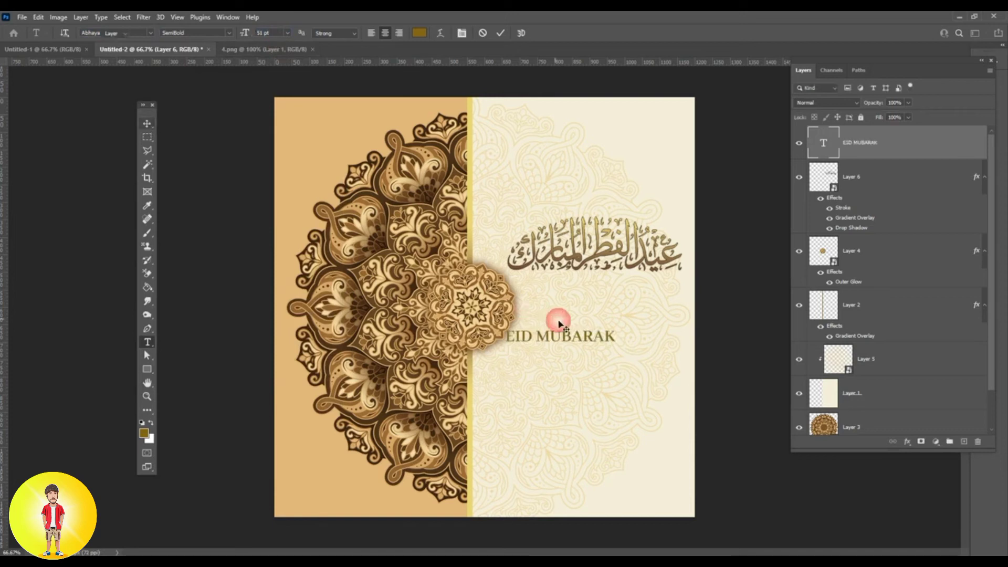
{"action": "left_click_drag", "start_coordinate": [574, 342], "coordinate": [612, 331]}
Change the font style of the EID MUBARAK text to Regular.
{"action": "double_click", "coordinate": [615, 330]}
{"action": "left_click", "coordinate": [441, 34]}
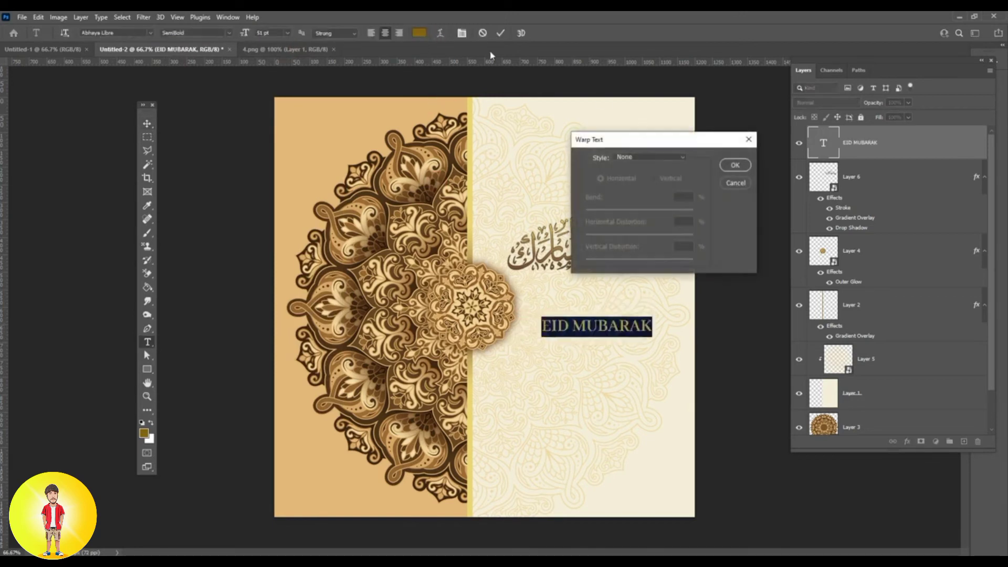
{"action": "left_click", "coordinate": [738, 185]}
{"action": "left_click", "coordinate": [462, 34]}
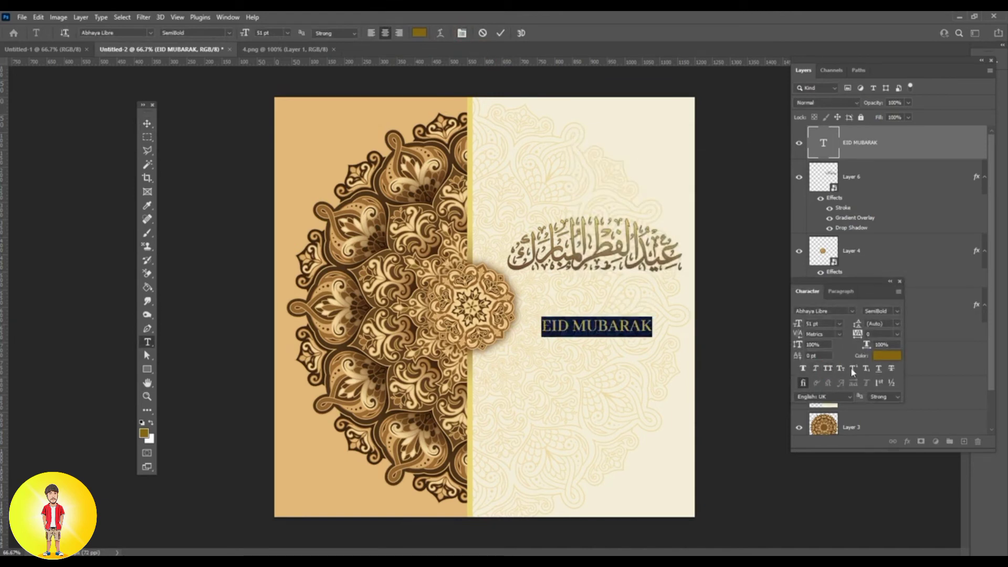
{"action": "left_click", "coordinate": [227, 33]}
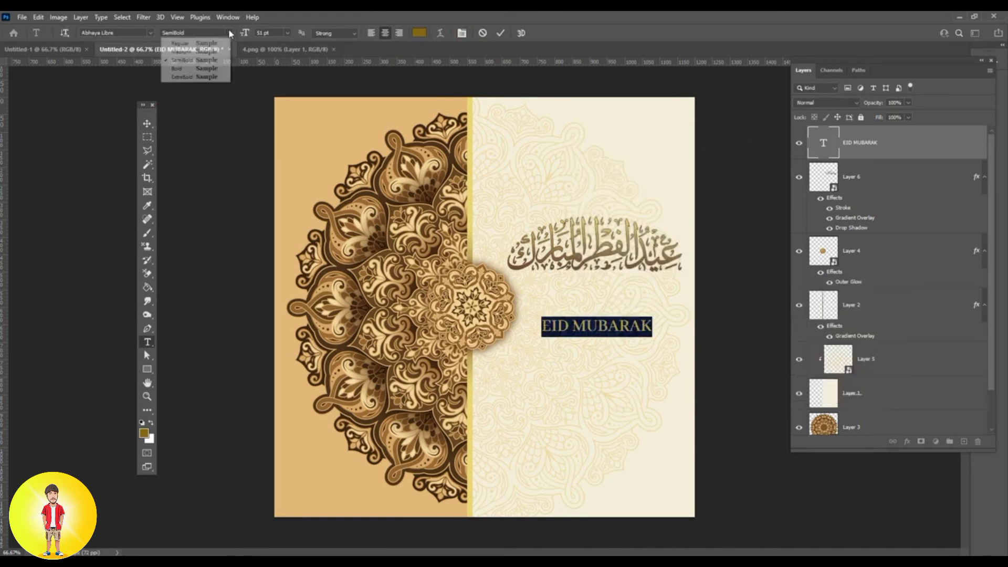
{"action": "left_click", "coordinate": [213, 44]}
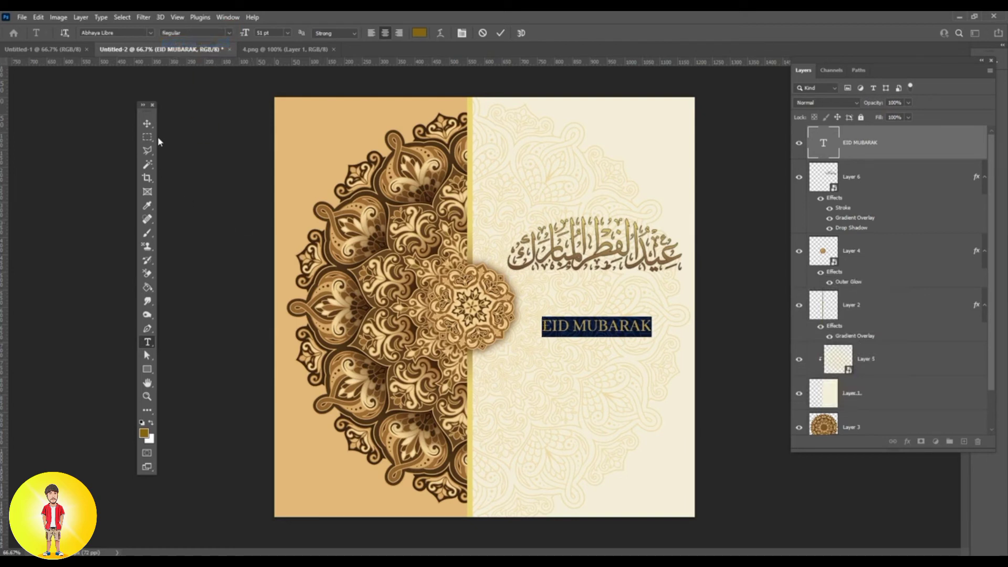
Move the calligraphy down closer to the EID MUBARAK text and switch its stroke to a Gradient fill.
{"action": "left_click", "coordinate": [147, 123]}
{"action": "left_click_drag", "start_coordinate": [607, 255], "coordinate": [612, 274]}
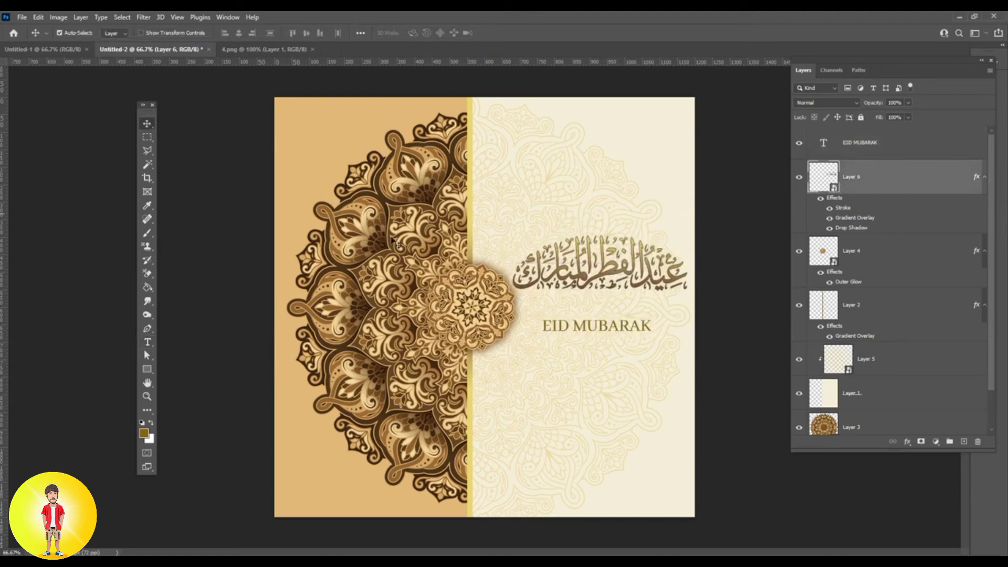
{"action": "right_click", "coordinate": [939, 177]}
{"action": "left_click", "coordinate": [865, 108]}
{"action": "left_click", "coordinate": [489, 390]}
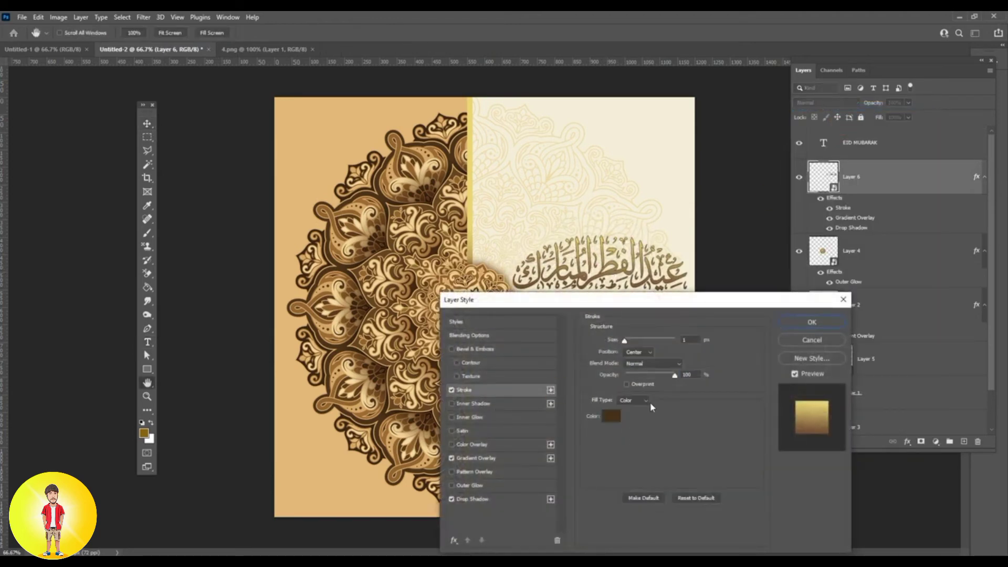
{"action": "left_click", "coordinate": [642, 418]}
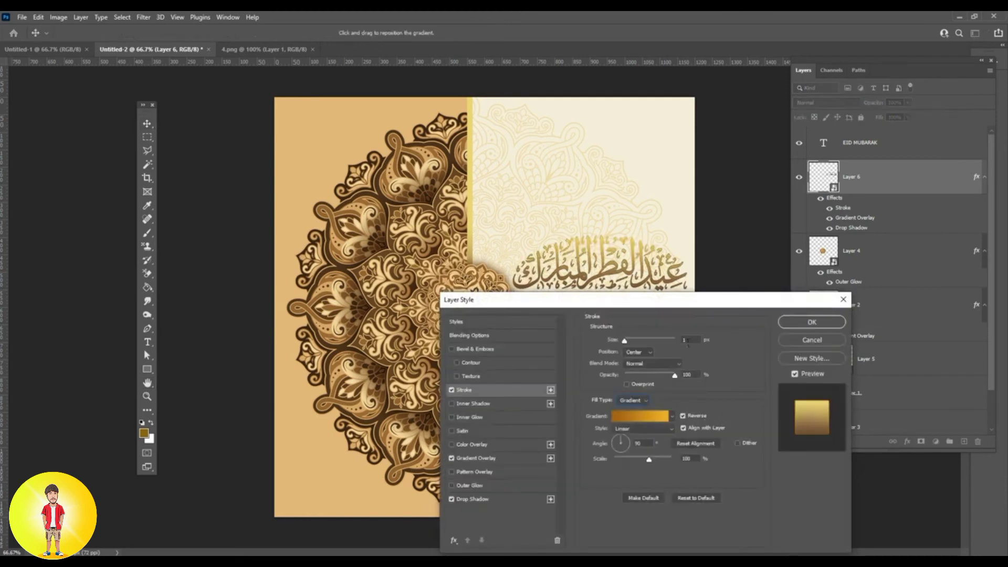
{"action": "left_click_drag", "start_coordinate": [681, 311], "coordinate": [285, 147]}
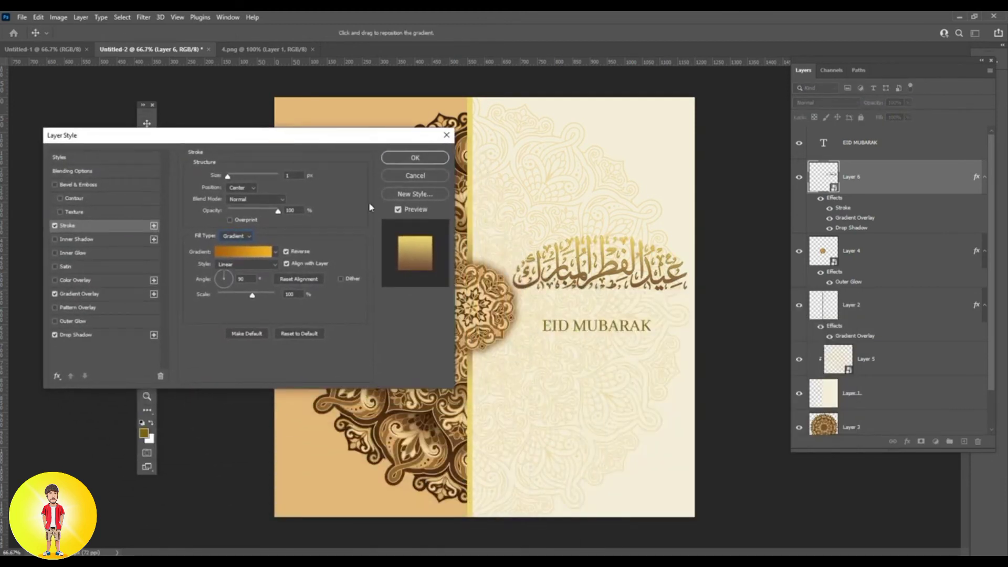
{"action": "left_click", "coordinate": [246, 195]}
{"action": "left_click", "coordinate": [237, 188]}
{"action": "left_click", "coordinate": [253, 202]}
{"action": "left_click", "coordinate": [414, 164]}
Lower the Fill of the faint mandala layer on the cream half.
{"action": "left_click", "coordinate": [913, 368]}
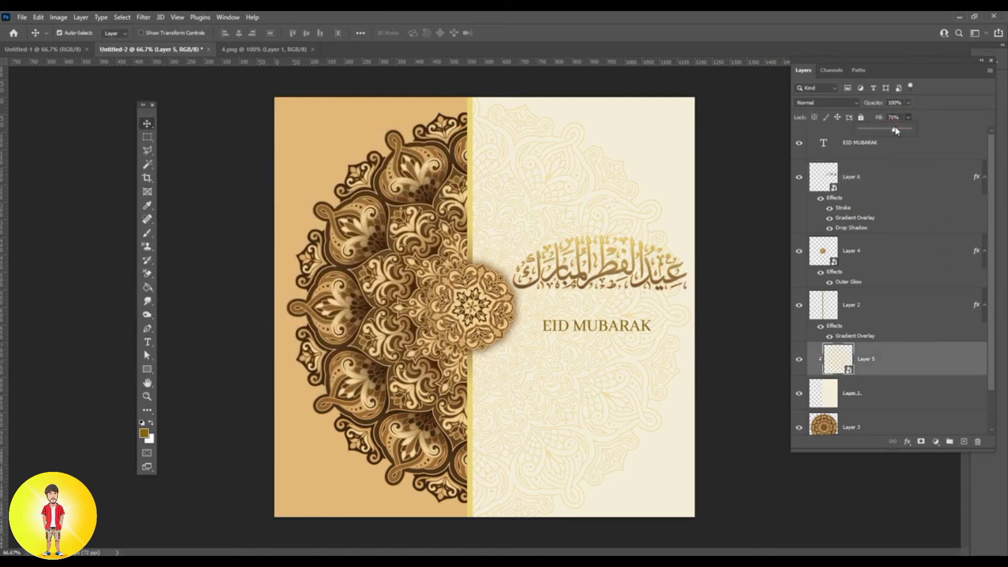
Scale the calligraphy to about 58.78% and centre the EID MUBARAK text directly beneath it.
{"action": "left_click", "coordinate": [618, 281]}
{"action": "left_click", "coordinate": [38, 17]}
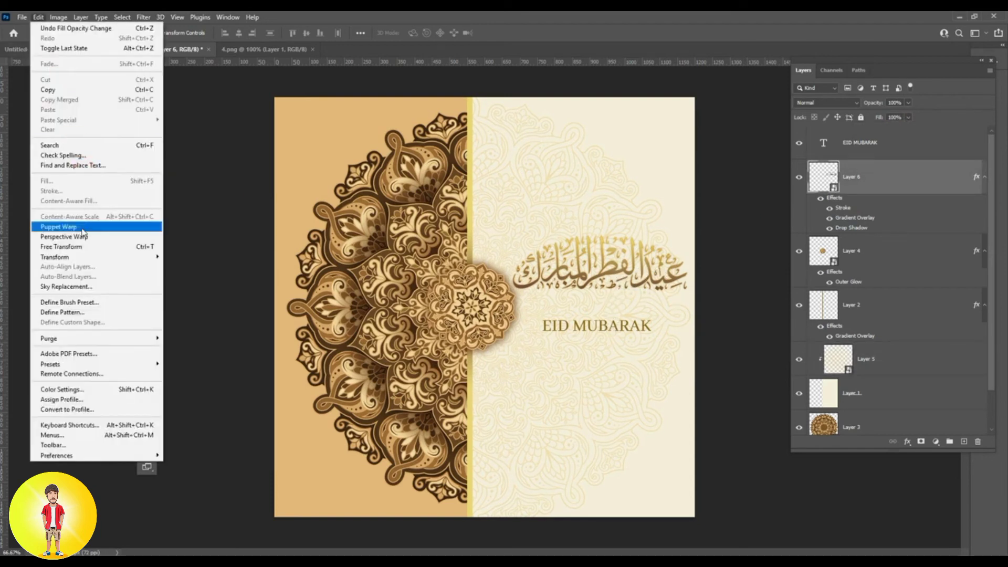
{"action": "left_click", "coordinate": [82, 247]}
{"action": "left_click_drag", "start_coordinate": [690, 234], "coordinate": [672, 240]}
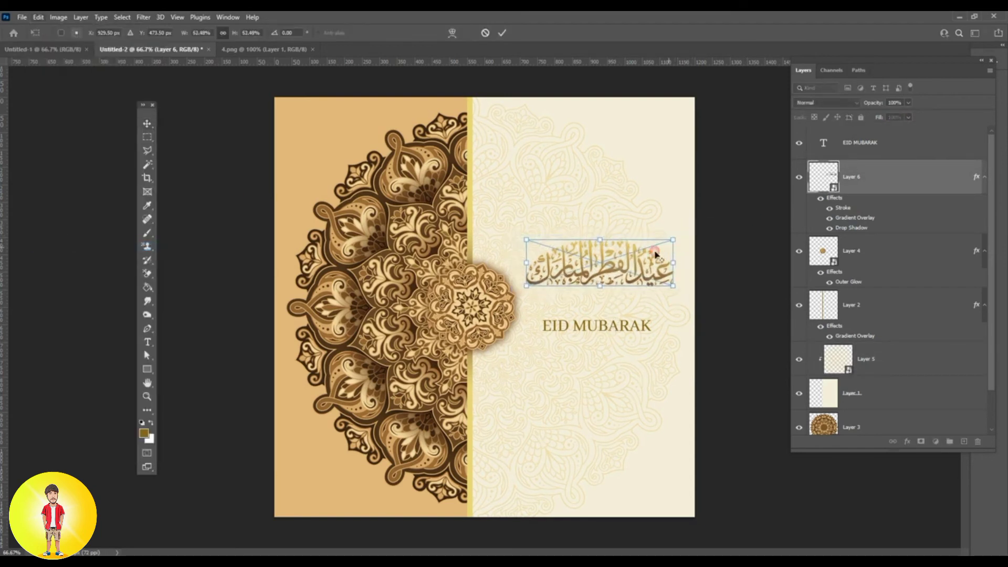
{"action": "left_click_drag", "start_coordinate": [628, 265], "coordinate": [629, 279]}
{"action": "left_click_drag", "start_coordinate": [675, 256], "coordinate": [693, 250]}
{"action": "left_click_drag", "start_coordinate": [659, 282], "coordinate": [652, 283]}
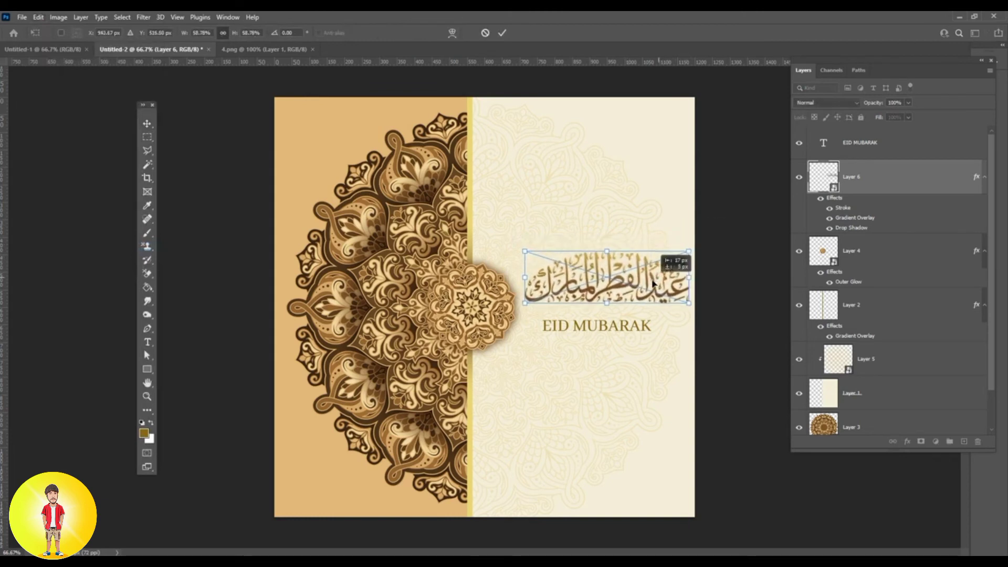
{"action": "key", "text": "Return"}
{"action": "left_click_drag", "start_coordinate": [634, 331], "coordinate": [644, 324]}
{"action": "key", "text": "ctrl"}
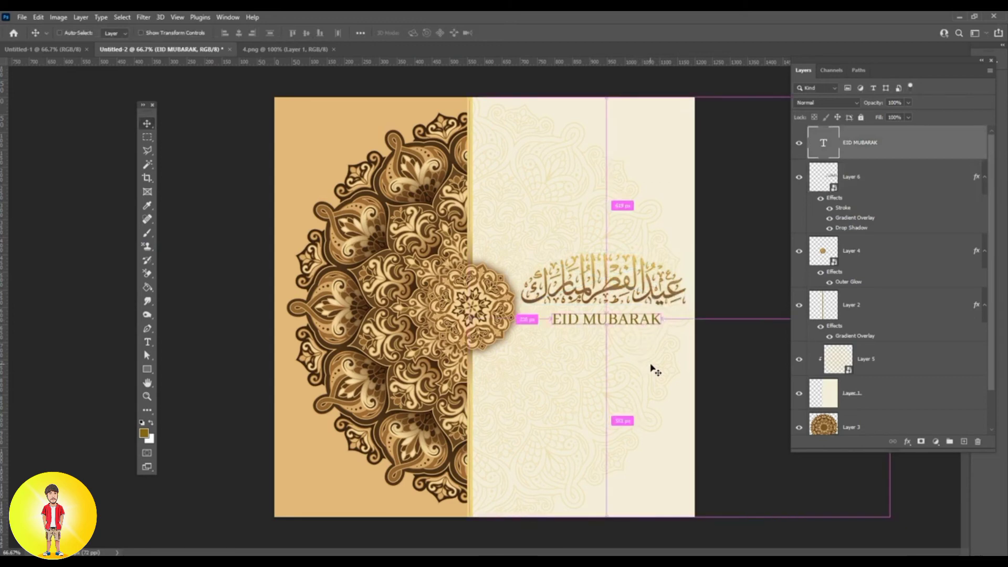
Close the 4.png document and hide the calligraphy layer in the greeting design.
{"action": "left_click", "coordinate": [304, 48]}
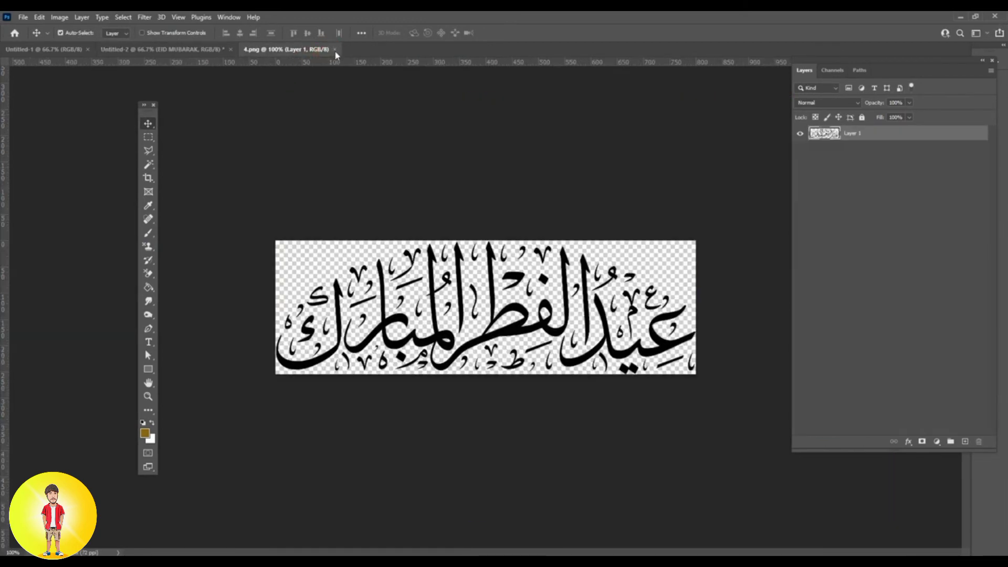
{"action": "left_click", "coordinate": [335, 49]}
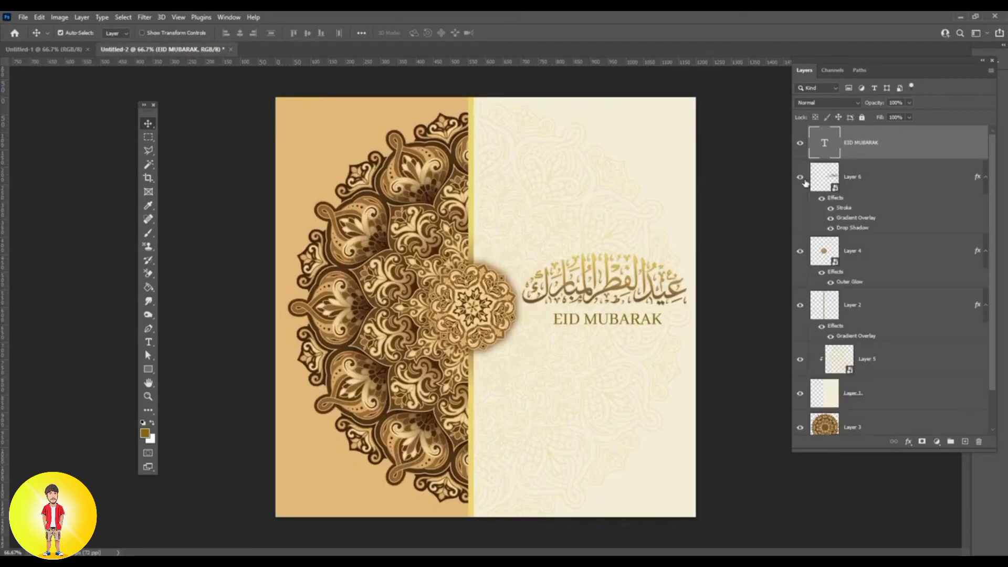
{"action": "left_click", "coordinate": [801, 177]}
{"action": "left_click", "coordinate": [907, 170]}
Open 5.png, bring its Arabic calligraphy into the greeting design and convert it to a Smart Object.
{"action": "left_click", "coordinate": [23, 17]}
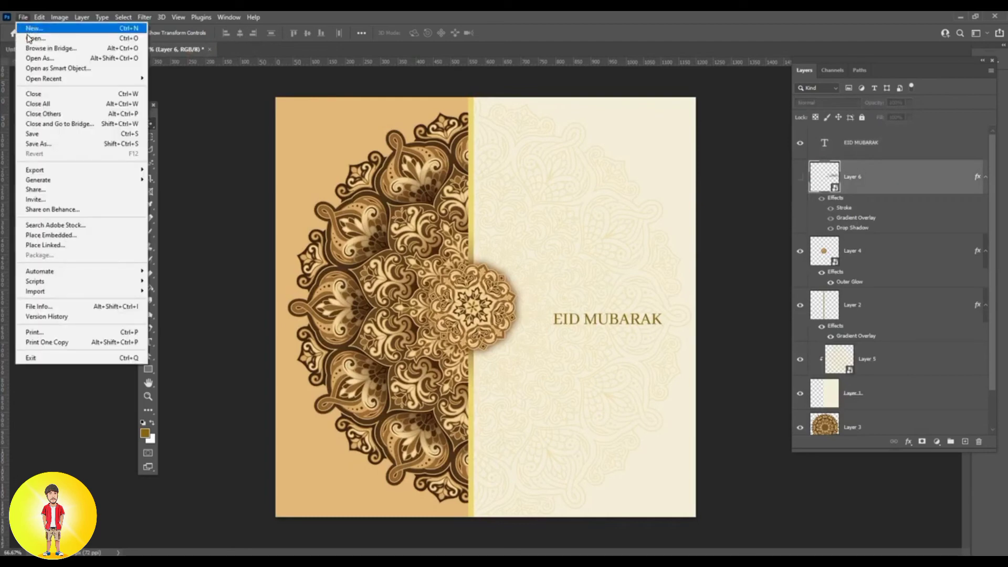
{"action": "left_click", "coordinate": [32, 39]}
{"action": "double_click", "coordinate": [294, 117]}
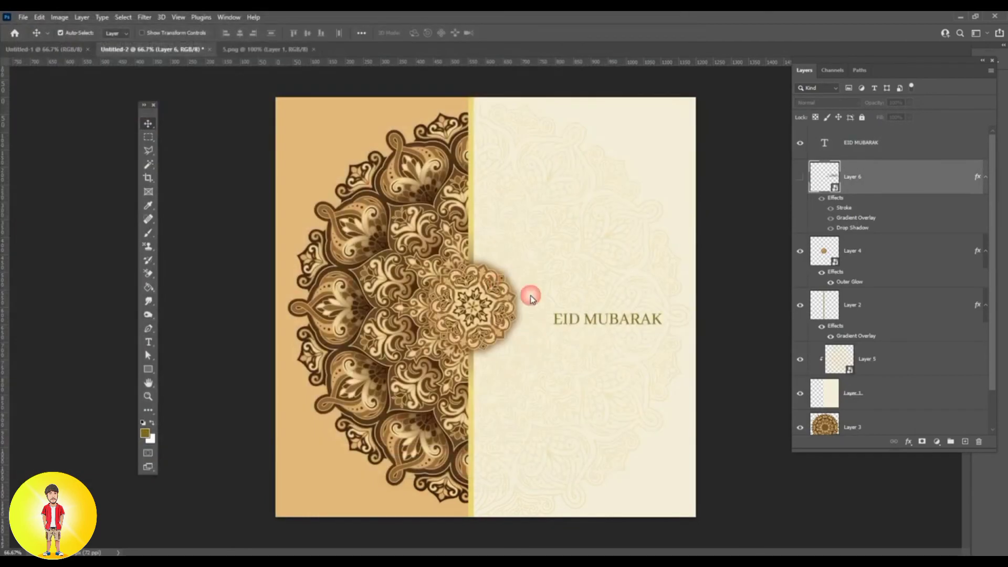
{"action": "left_click_drag", "start_coordinate": [520, 276], "coordinate": [627, 253]}
{"action": "right_click", "coordinate": [895, 177]}
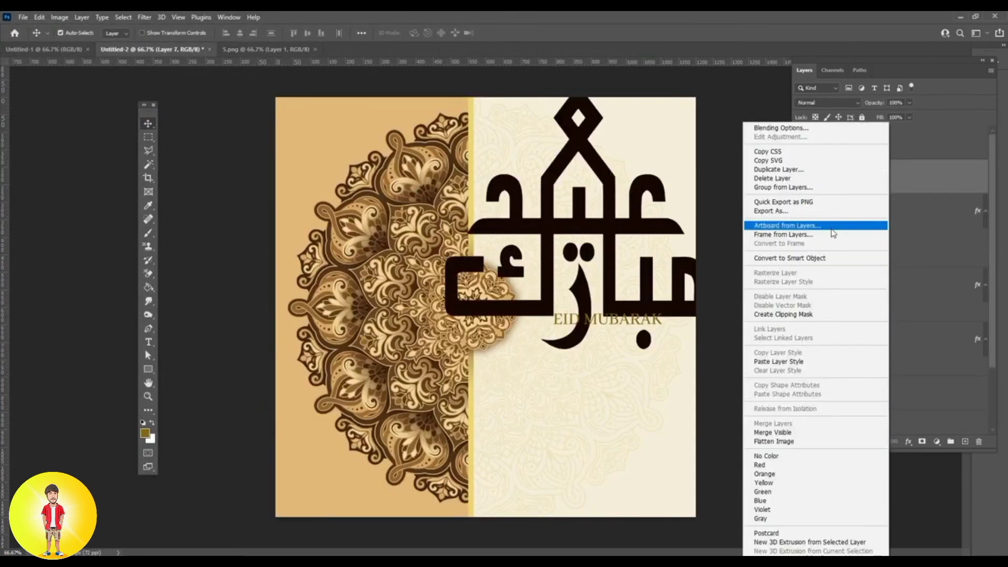
{"action": "left_click", "coordinate": [787, 257]}
Scale the new calligraphy down to roughly half size and arrange it centred above the EID MUBARAK text.
{"action": "key", "text": "ctrl+t"}
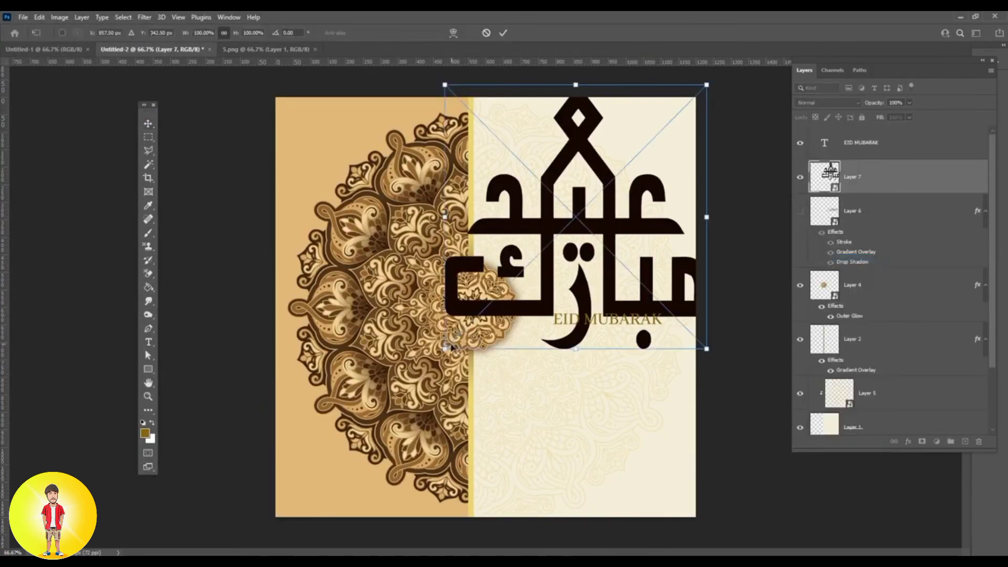
{"action": "left_click_drag", "start_coordinate": [452, 350], "coordinate": [539, 298]}
{"action": "left_click_drag", "start_coordinate": [578, 252], "coordinate": [606, 283]}
{"action": "key", "text": "Return"}
{"action": "mouse_move", "coordinate": [615, 323]}
{"action": "left_mouse_down"}
{"action": "mouse_move", "coordinate": [613, 337]}
{"action": "mouse_move", "coordinate": [605, 315]}
{"action": "left_mouse_up"}
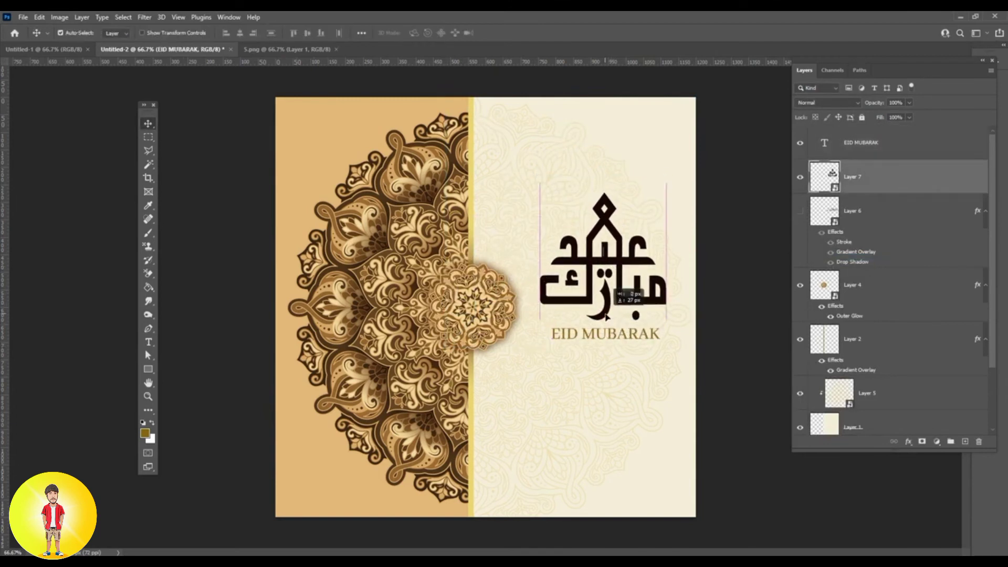
Apply a Color Overlay to the calligraphy using the EID MUBARAK text's golden brown, and shift both slightly down and left together.
{"action": "right_click", "coordinate": [935, 182]}
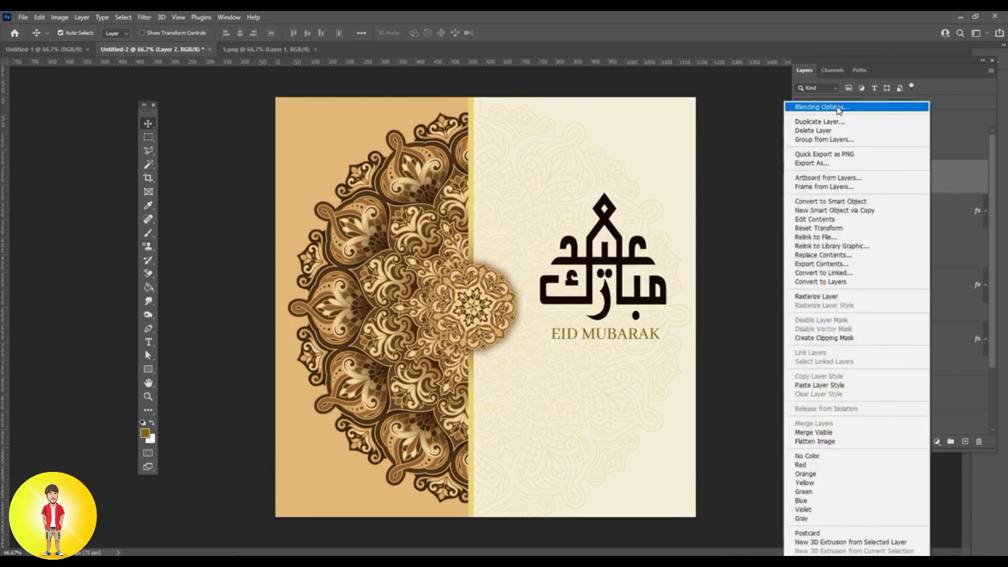
{"action": "left_click", "coordinate": [742, 240]}
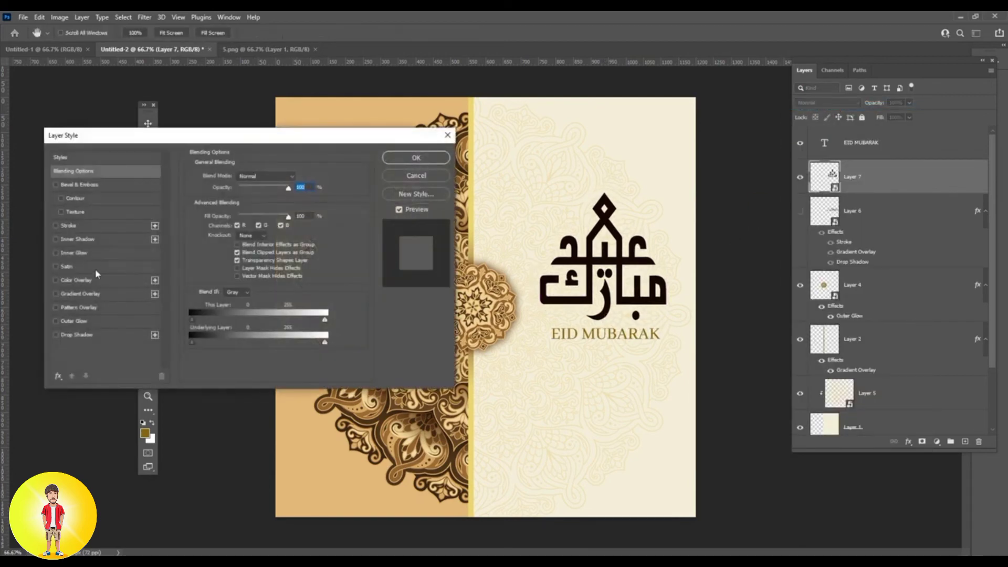
{"action": "left_click", "coordinate": [79, 281]}
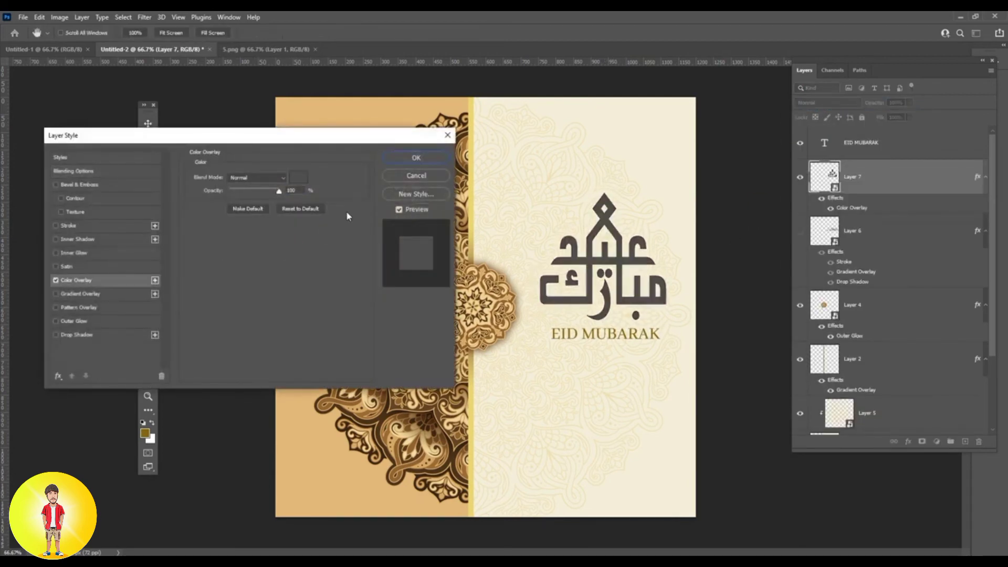
{"action": "left_click", "coordinate": [304, 178]}
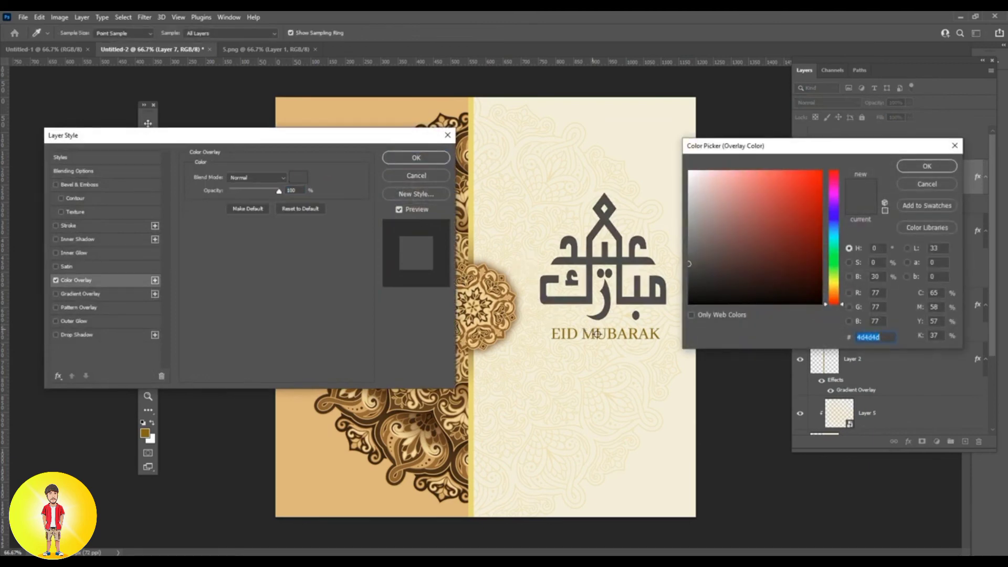
{"action": "left_click", "coordinate": [597, 334]}
{"action": "left_click", "coordinate": [927, 166]}
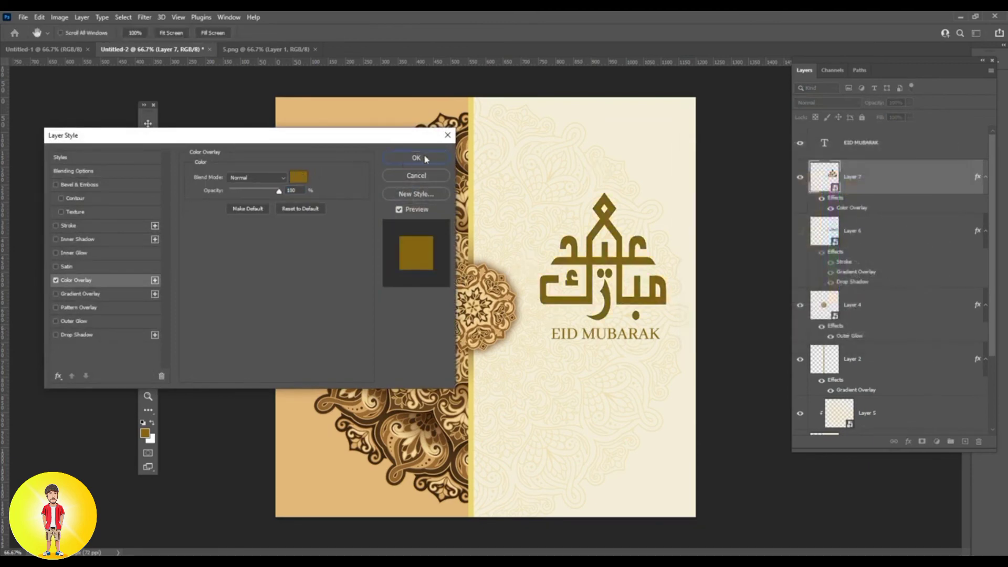
{"action": "left_click", "coordinate": [416, 157]}
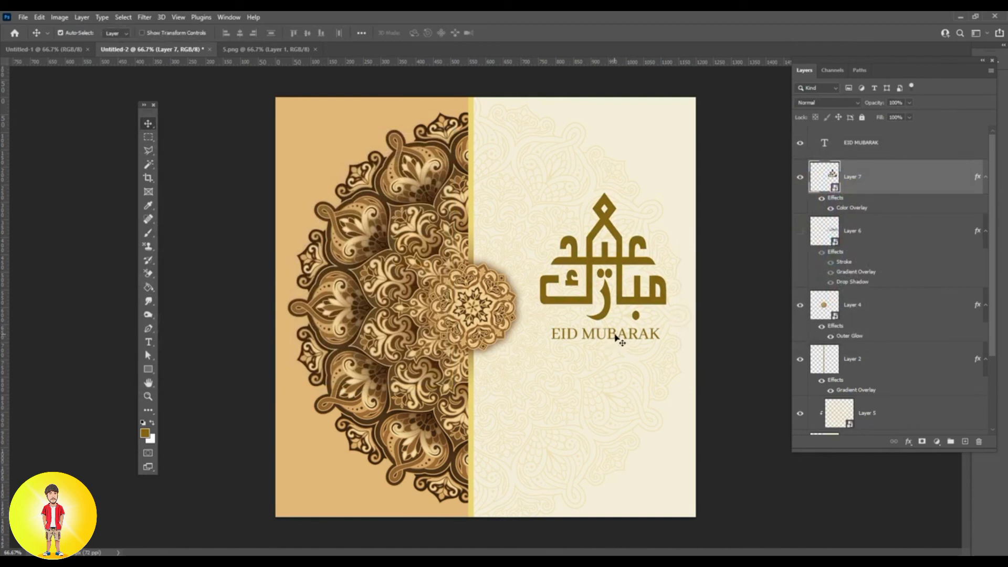
{"action": "left_click", "coordinate": [616, 336], "text": "shift"}
{"action": "mouse_move", "coordinate": [617, 339]}
{"action": "left_mouse_down"}
{"action": "mouse_move", "coordinate": [602, 348]}
{"action": "mouse_move", "coordinate": [625, 351]}
{"action": "left_mouse_up"}
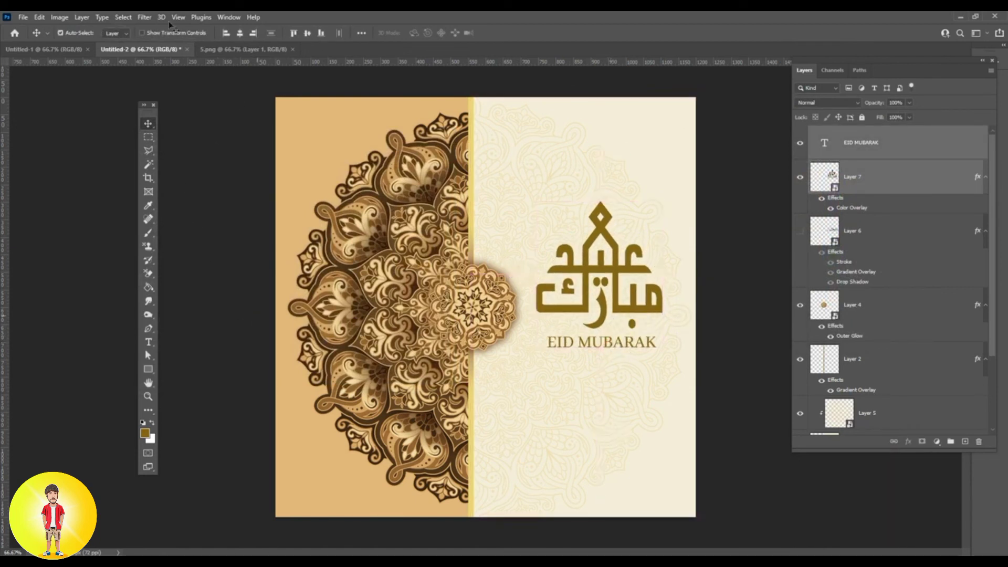
Open 6.jpg, bring its light flare into the greeting design and set its blend mode to Screen.
{"action": "left_click", "coordinate": [23, 17]}
{"action": "left_click", "coordinate": [36, 38]}
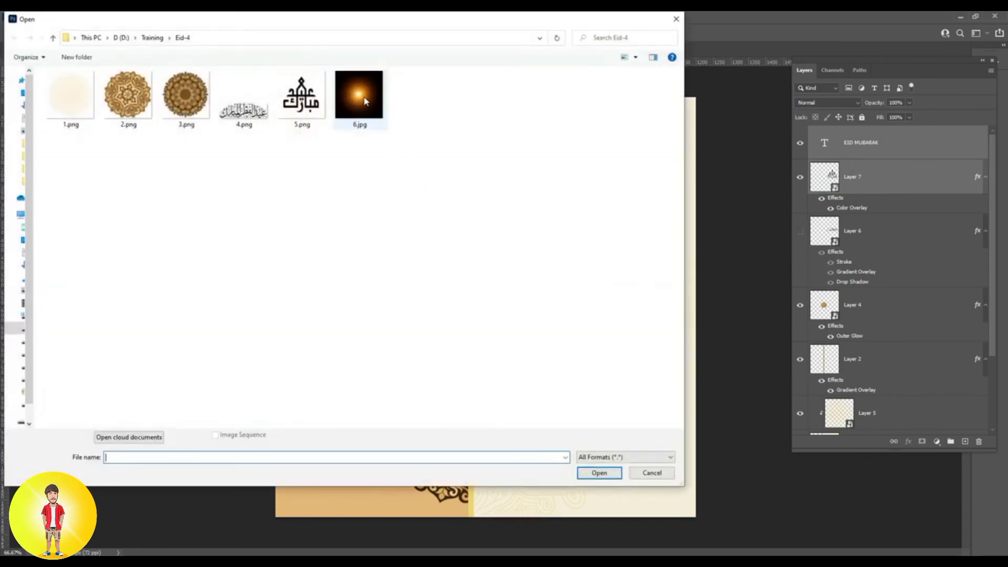
{"action": "double_click", "coordinate": [360, 100]}
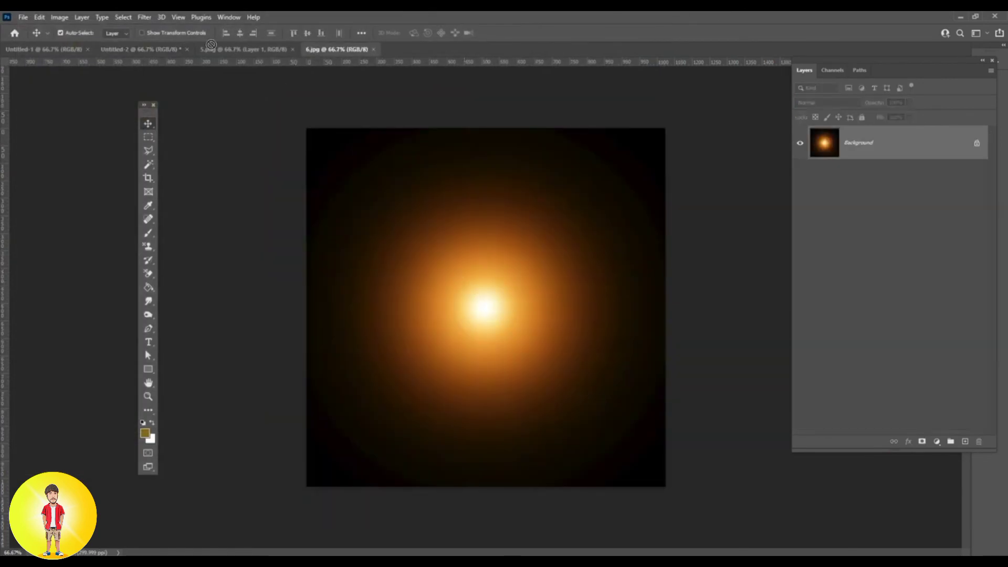
{"action": "left_click_drag", "start_coordinate": [157, 55], "coordinate": [577, 282]}
{"action": "left_click", "coordinate": [851, 103]}
{"action": "left_click", "coordinate": [813, 188]}
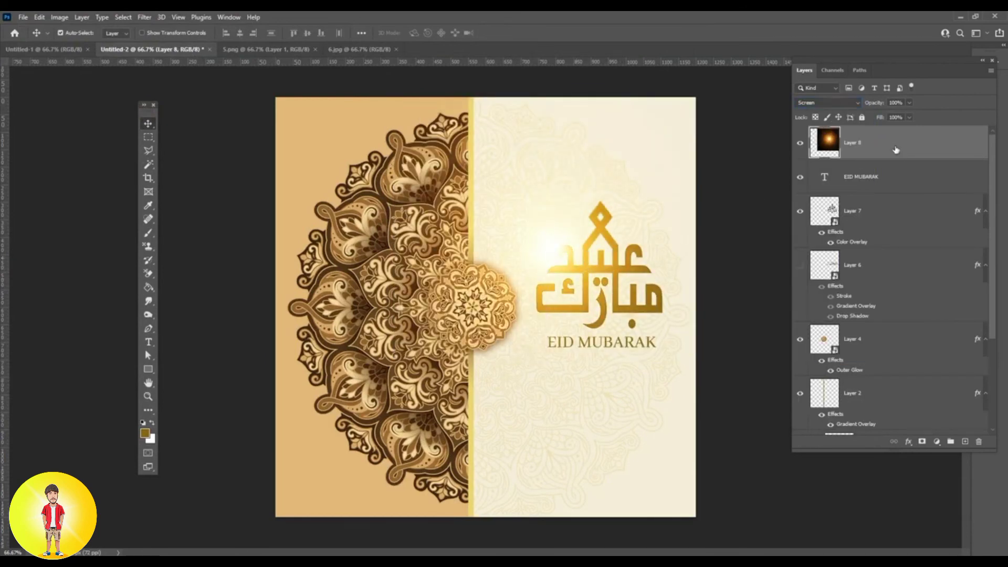
Scale the light flare down to about 63.67% and position its glow at the calligraphy's upper-left edge.
{"action": "right_click", "coordinate": [895, 149]}
{"action": "left_click", "coordinate": [35, 18]}
{"action": "left_click", "coordinate": [39, 17]}
{"action": "left_click", "coordinate": [95, 246]}
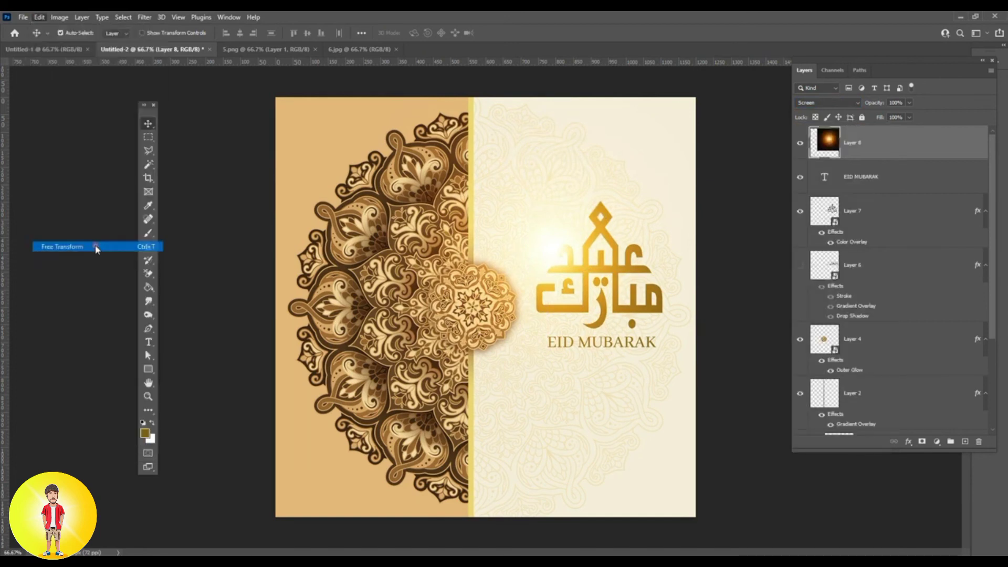
{"action": "left_click_drag", "start_coordinate": [377, 426], "coordinate": [442, 362]}
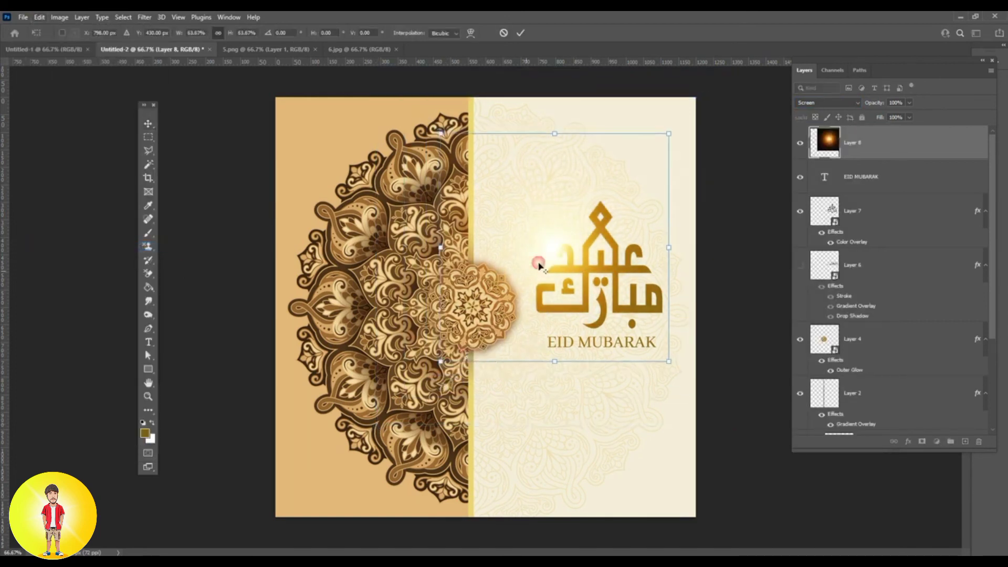
{"action": "left_click_drag", "start_coordinate": [583, 249], "coordinate": [567, 270]}
{"action": "key", "text": "Return"}
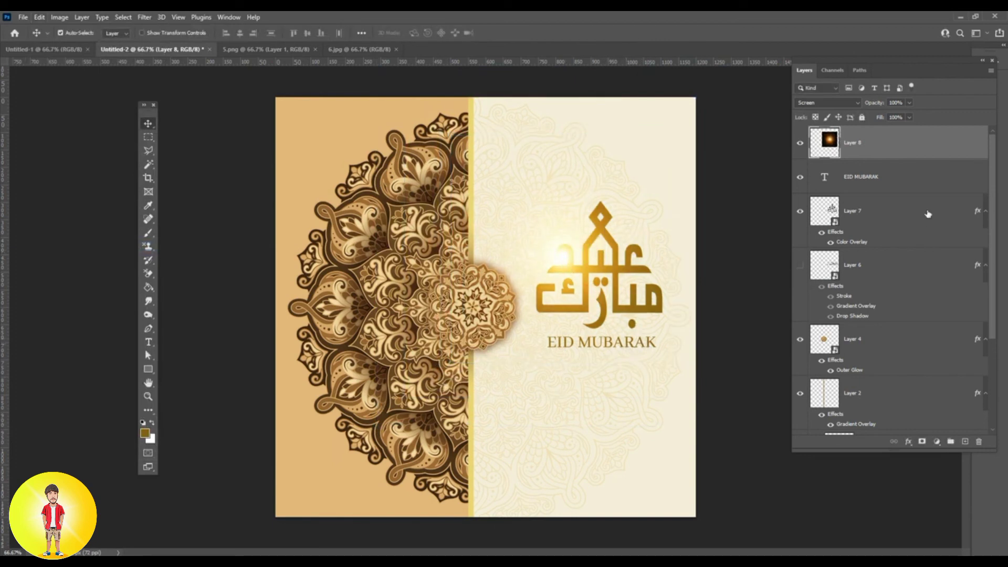
Select the flare, EID MUBARAK text and calligraphy layers together and nudge them slightly down and left on the cream half.
{"action": "left_click", "coordinate": [920, 231], "text": "shift"}
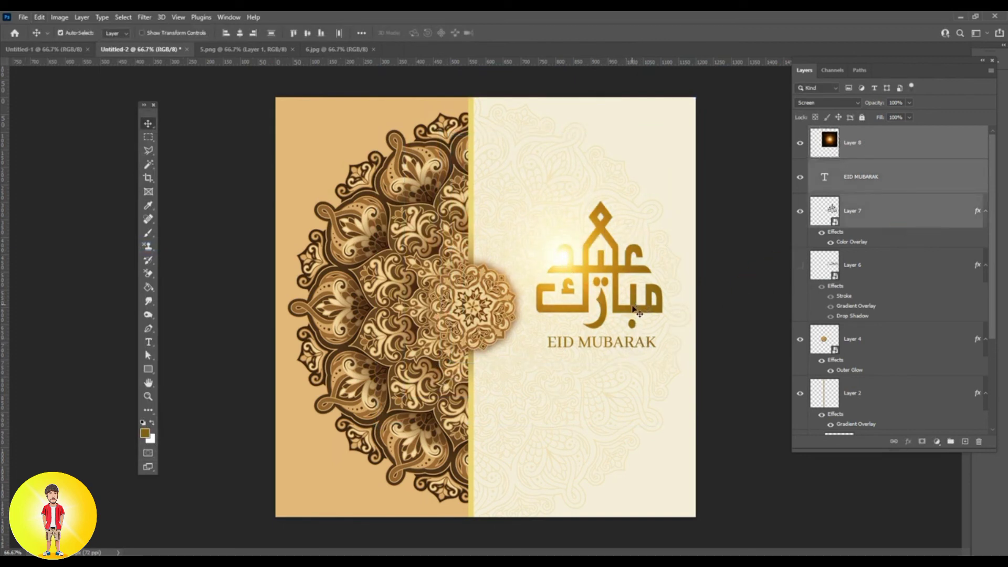
{"action": "left_click_drag", "start_coordinate": [636, 311], "coordinate": [629, 313]}
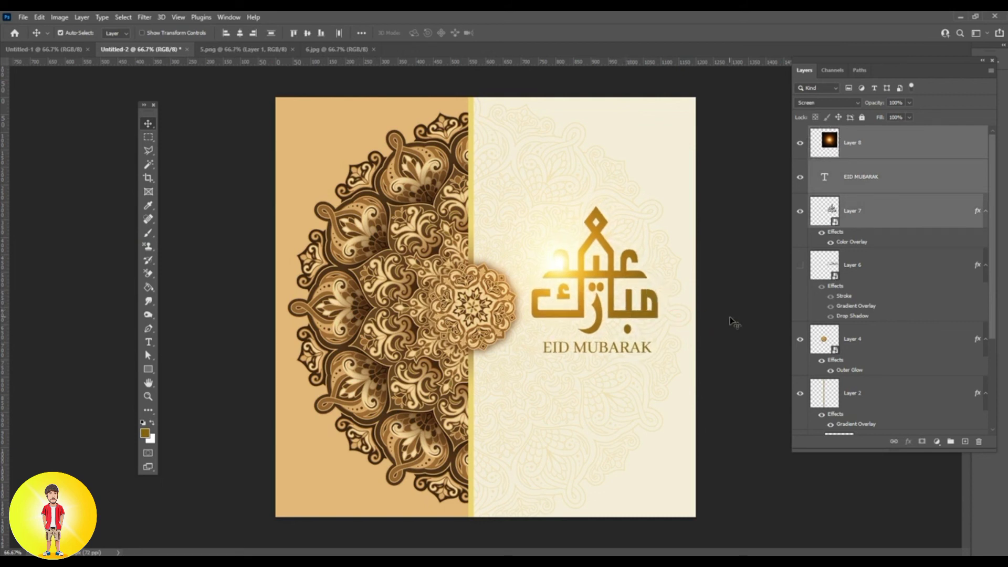
{"action": "key", "text": "ctrl"}
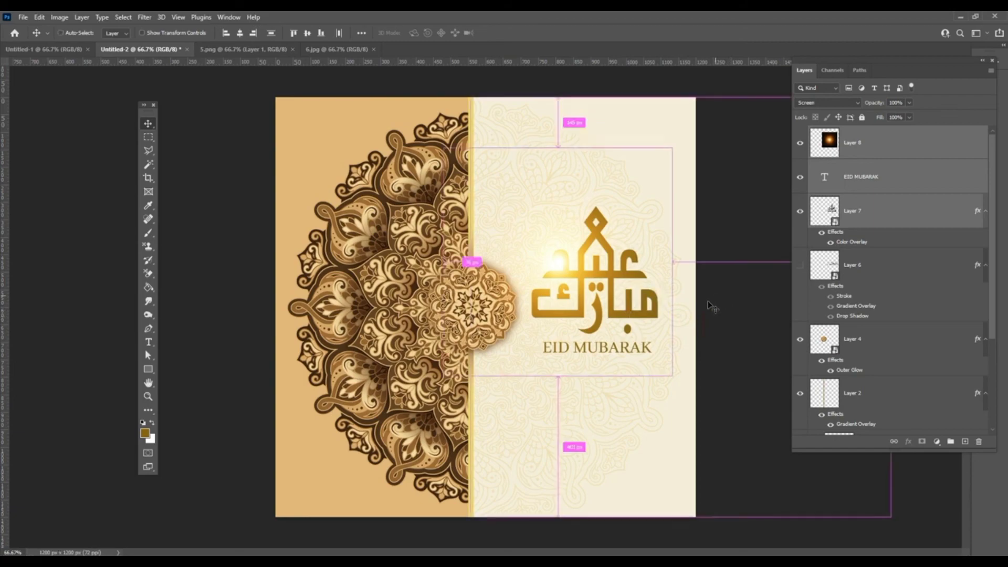